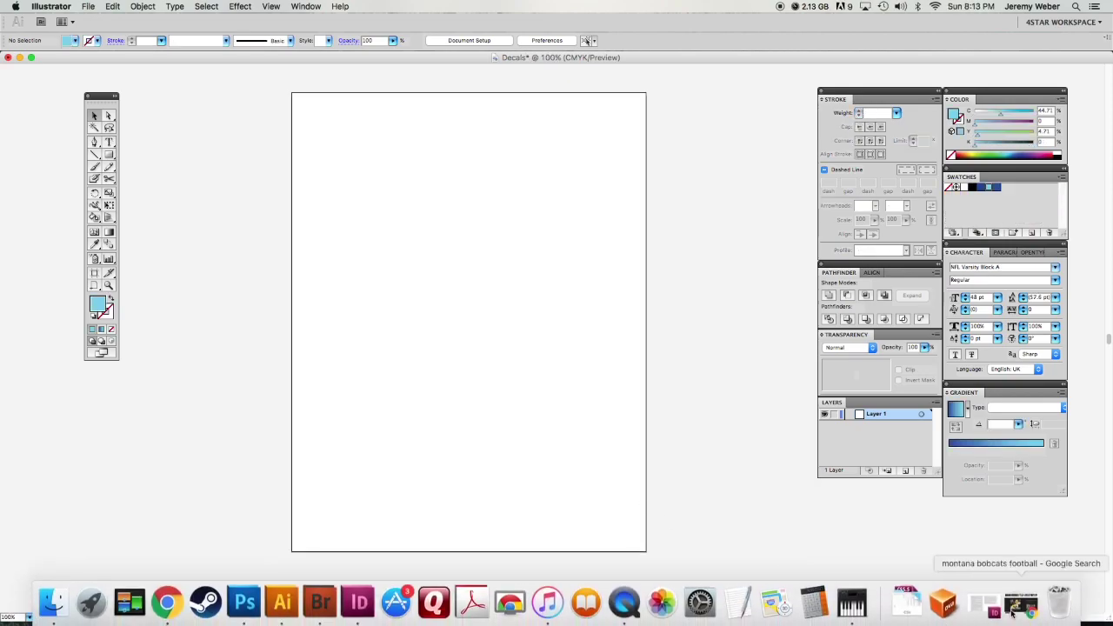
# Copy the Montana State kicker-and-holder photo from Chrome's image results, paste it into the Decals document in Illustrator and position it near the artboard's top.
pyautogui.click(1022, 605)
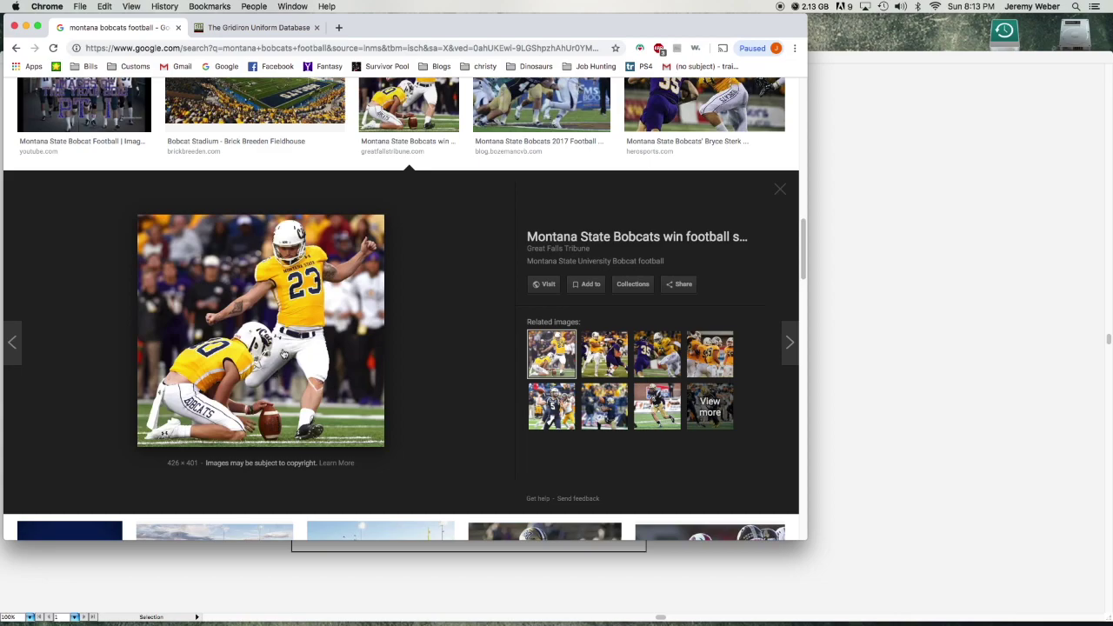
pyautogui.rightClick(284, 353)
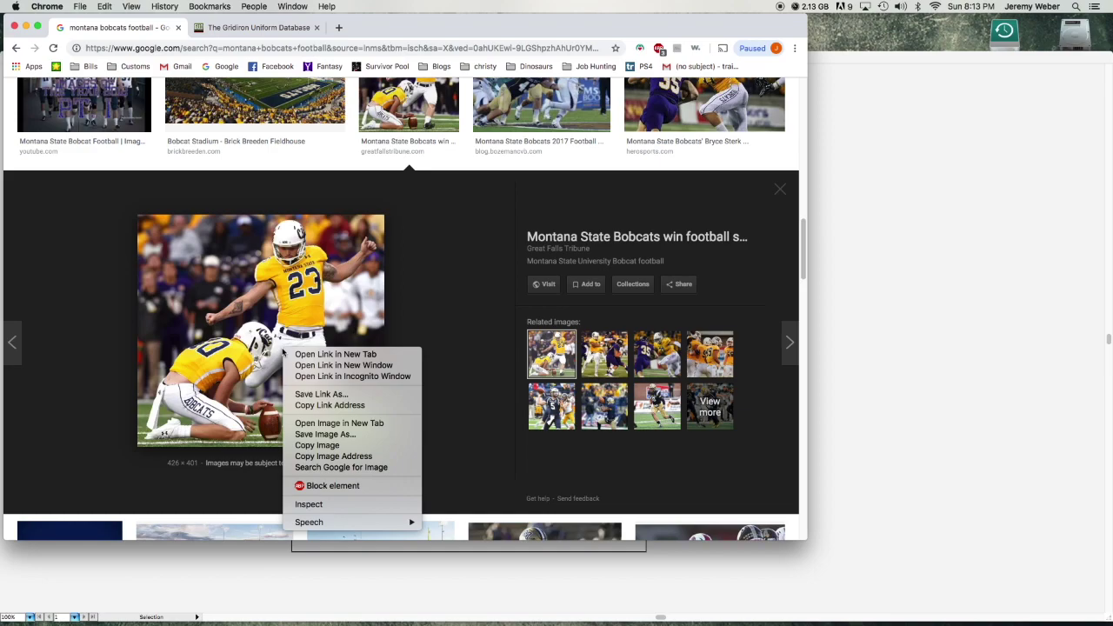
pyautogui.click(321, 446)
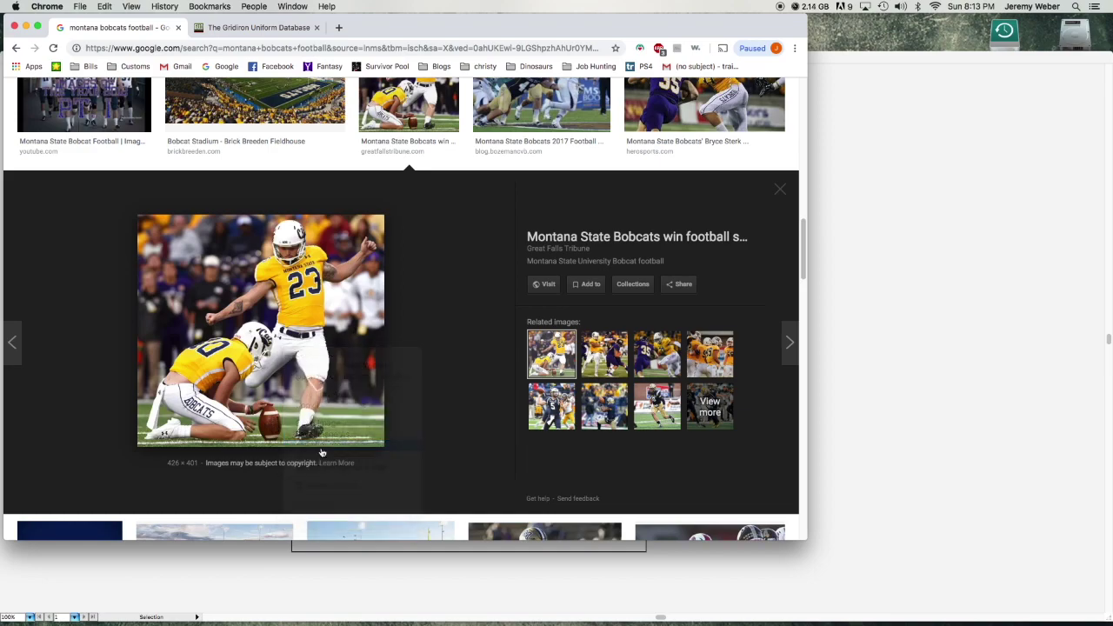
pyautogui.click(888, 443)
pyautogui.press('super+v')
pyautogui.moveTo(577, 418); pyautogui.dragTo(455, 297)
# Examine the BOBCATS lettering and side stripes on the kneeling player's pants up close in the pasted photo.
pyautogui.moveTo(284, 237); pyautogui.dragTo(461, 366)
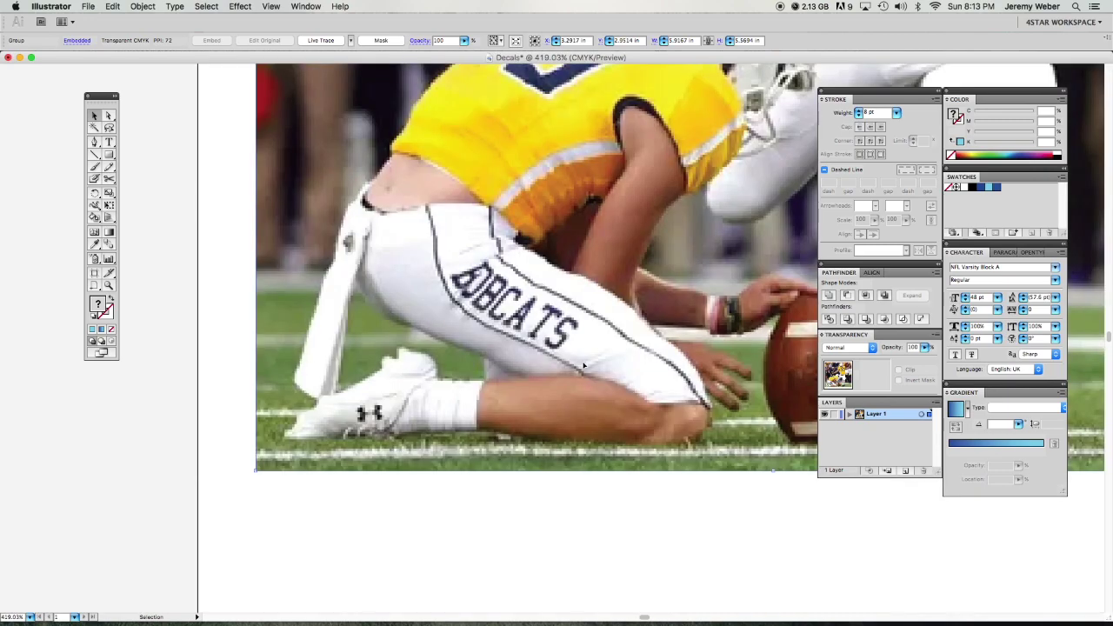
pyautogui.keyDown('alt'); pyautogui.click(590, 403); pyautogui.keyUp('alt')
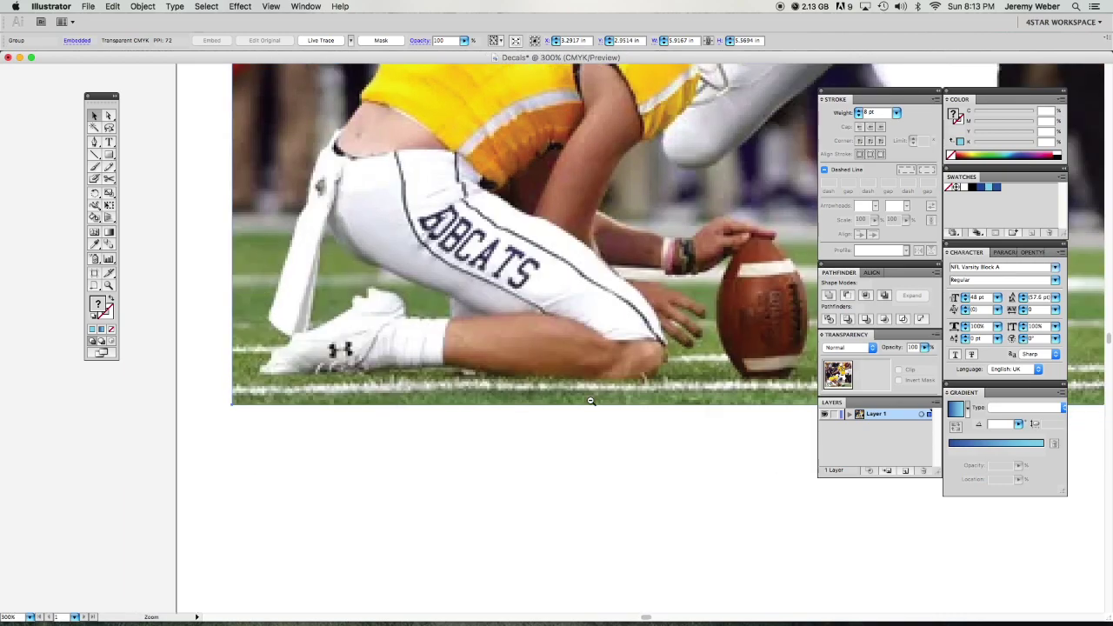
pyautogui.keyDown('alt'); pyautogui.click(591, 401); pyautogui.keyUp('alt')
pyautogui.keyDown('alt'); pyautogui.click(591, 400); pyautogui.keyUp('alt')
pyautogui.moveTo(595, 400); pyautogui.dragTo(552, 413)
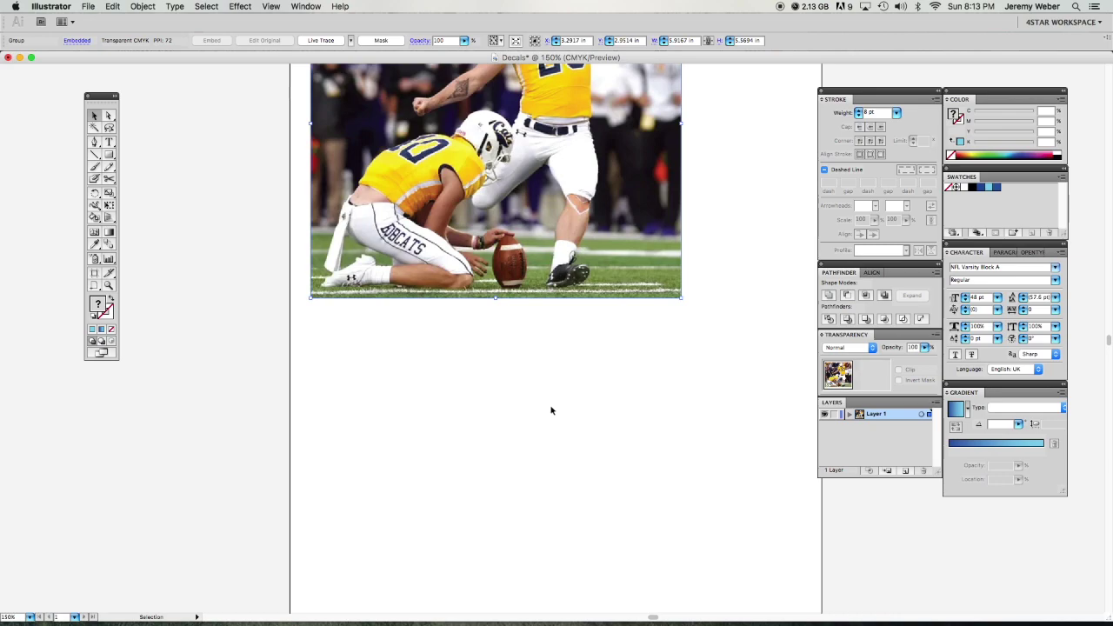
pyautogui.click(551, 410)
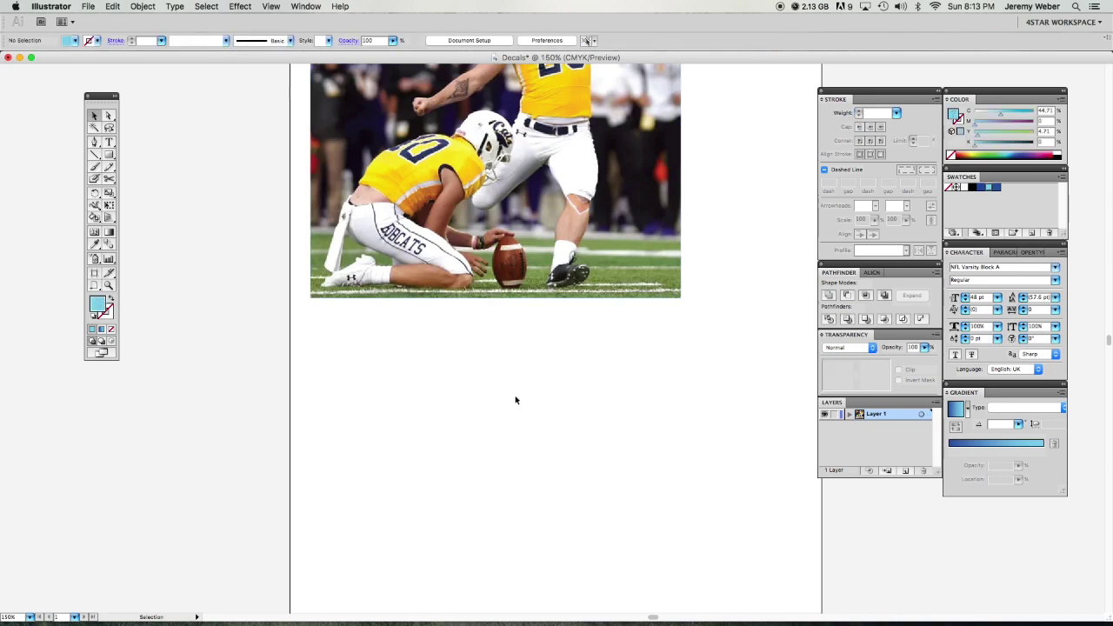
# Start placing an image file and browse to the Customs > Decals > Measurements folder.
pyautogui.click(88, 6)
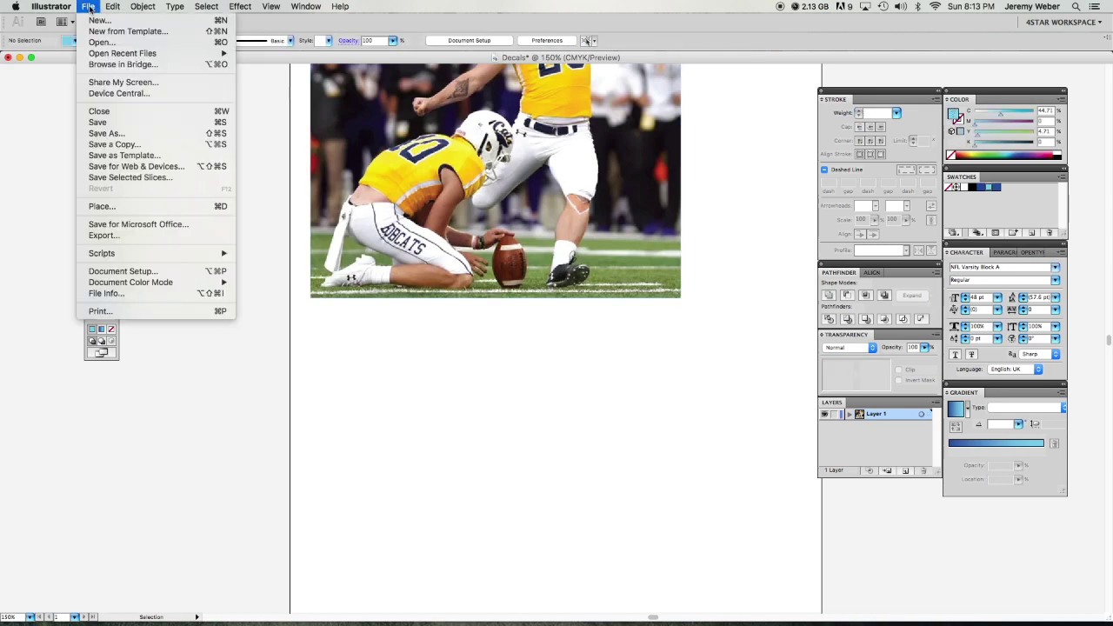
pyautogui.click(114, 206)
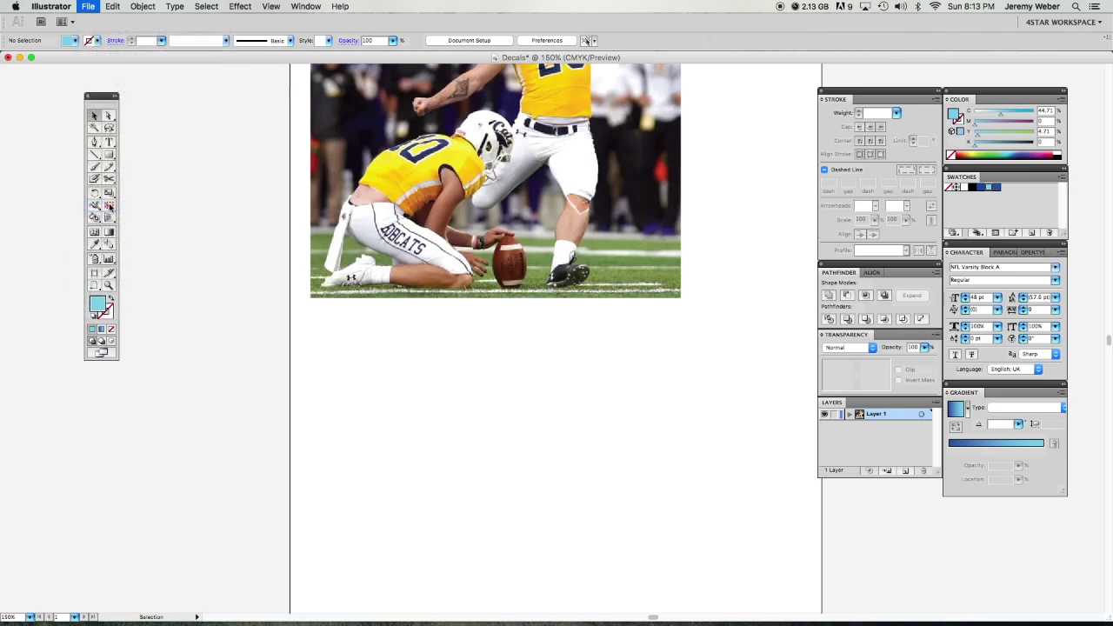
pyautogui.click(405, 130)
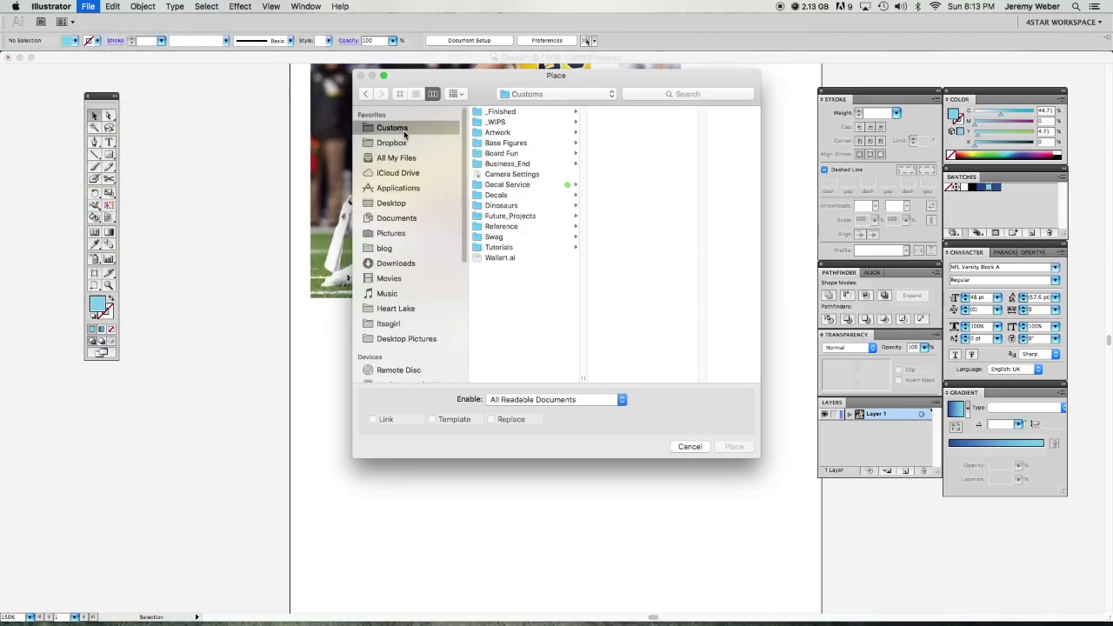
pyautogui.click(514, 196)
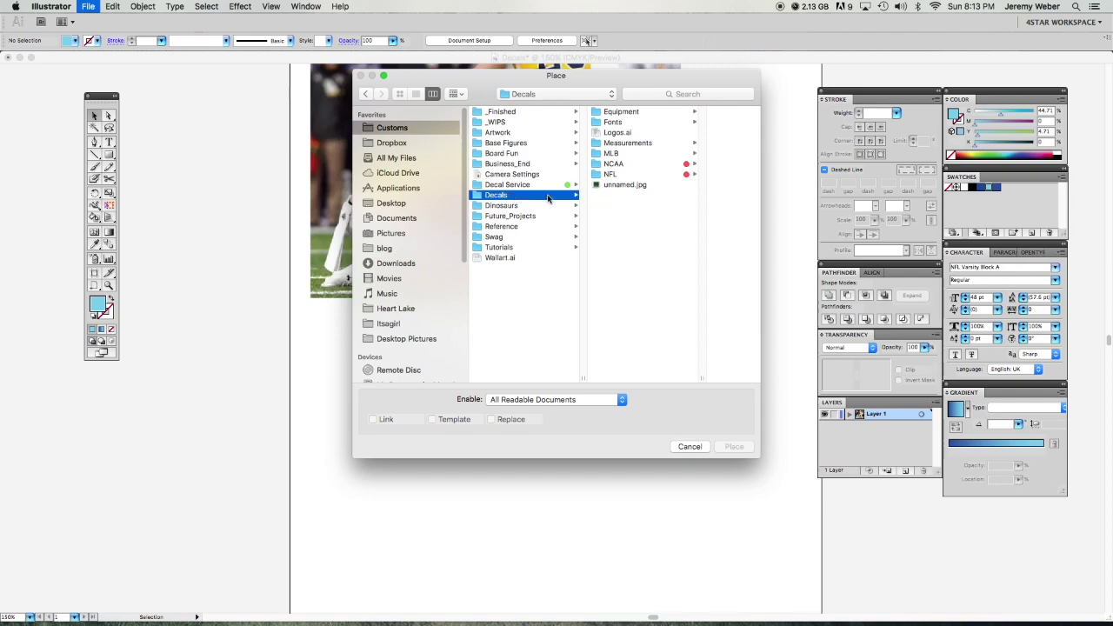
pyautogui.click(639, 144)
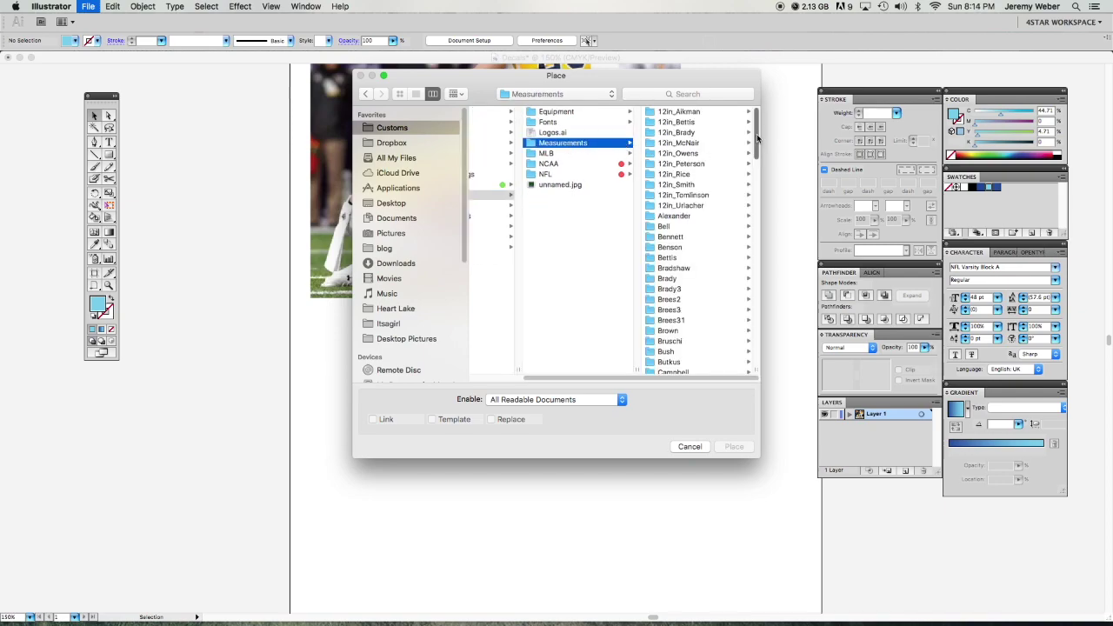
pyautogui.scroll(-1, 758, 138)
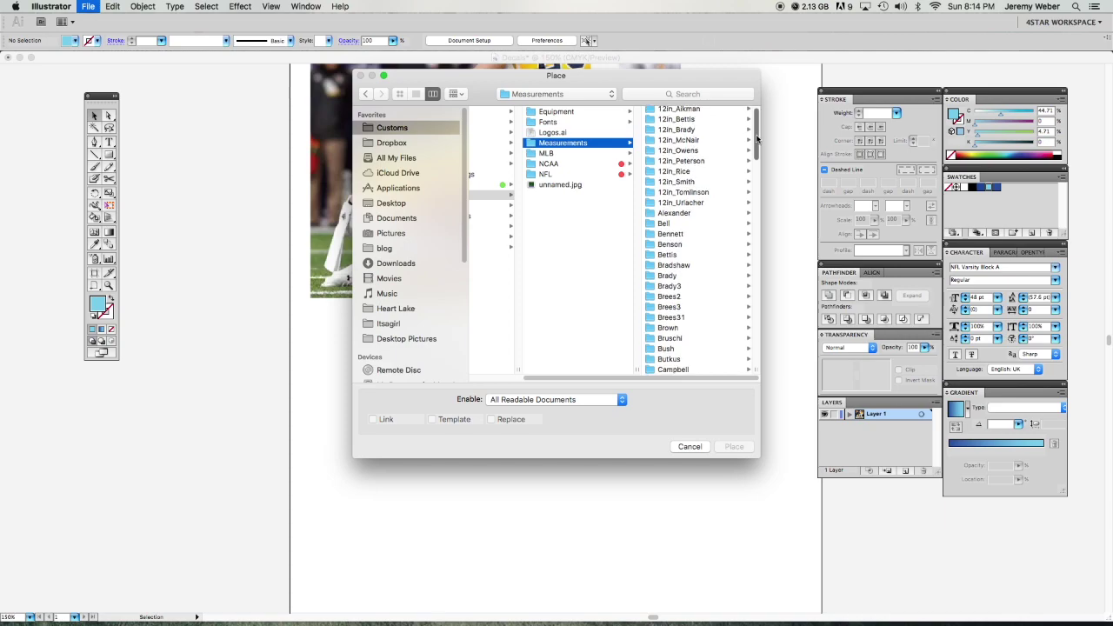
pyautogui.scroll(-3, 757, 138)
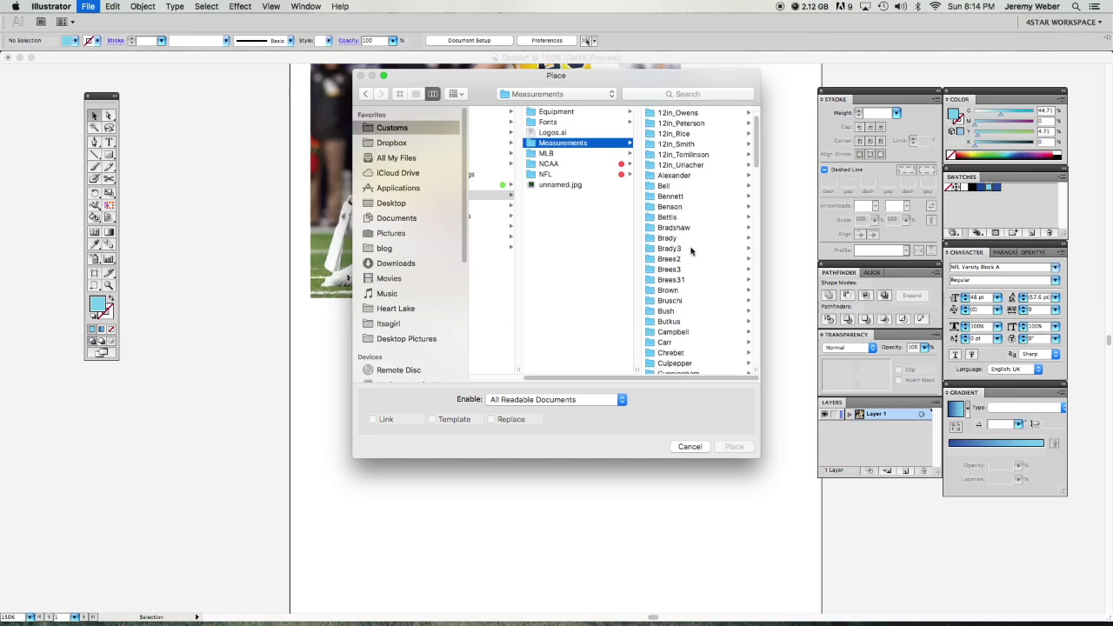
# Preview DSC08443.JPG and DSC08444.JPG in the Brady3 folder and compare the leg pose with the pasted football photo.
pyautogui.click(692, 251)
pyautogui.click(676, 115)
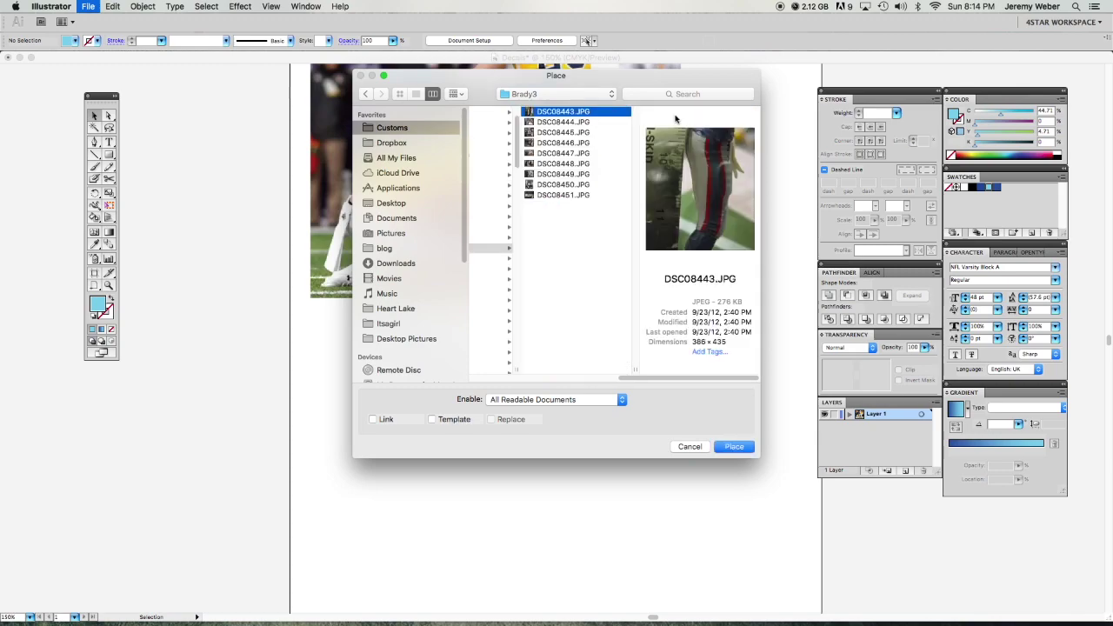
pyautogui.press('Down')
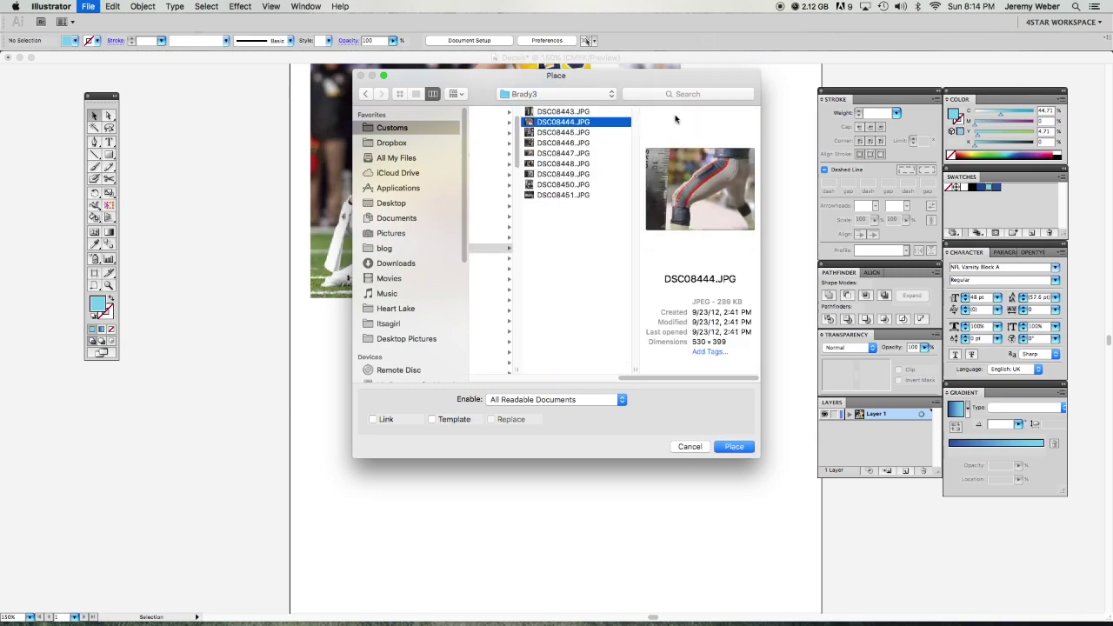
pyautogui.moveTo(635, 83); pyautogui.dragTo(831, 170)
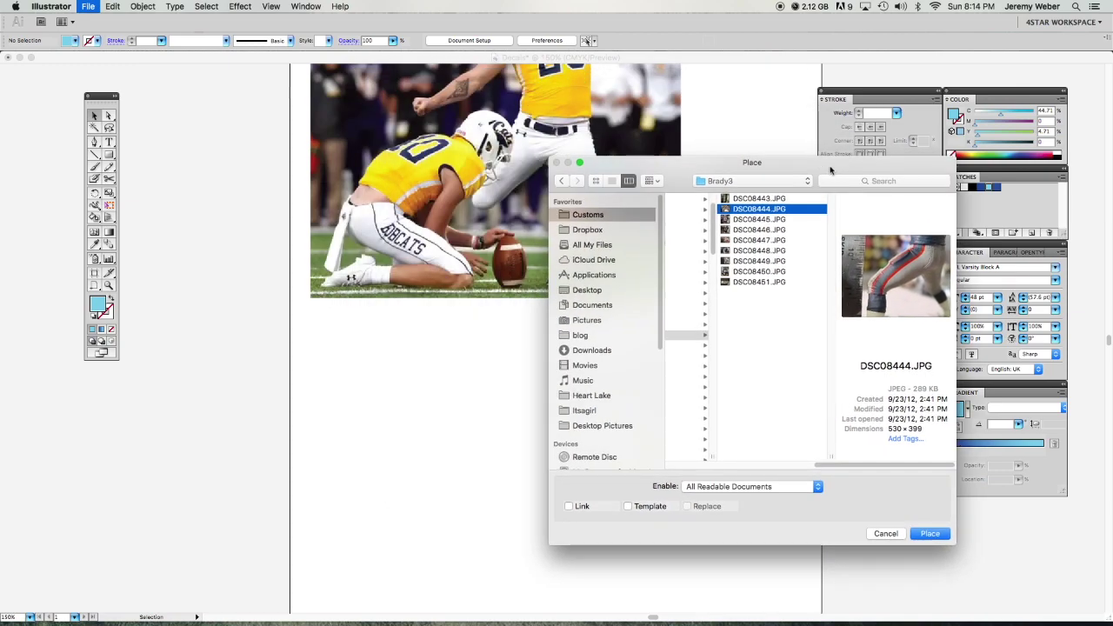
pyautogui.moveTo(831, 169); pyautogui.dragTo(800, 167)
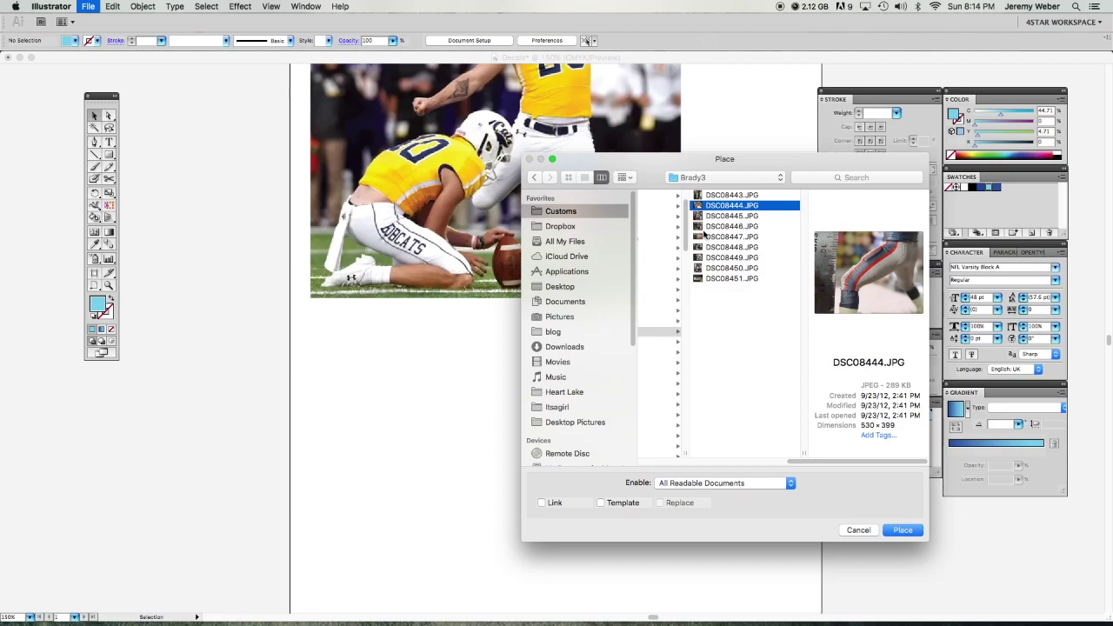
# Place DSC07258.JPG from the Brady folder and move it into the blank area below the football photo.
pyautogui.hscroll(-5, 707, 236)
pyautogui.click(760, 321)
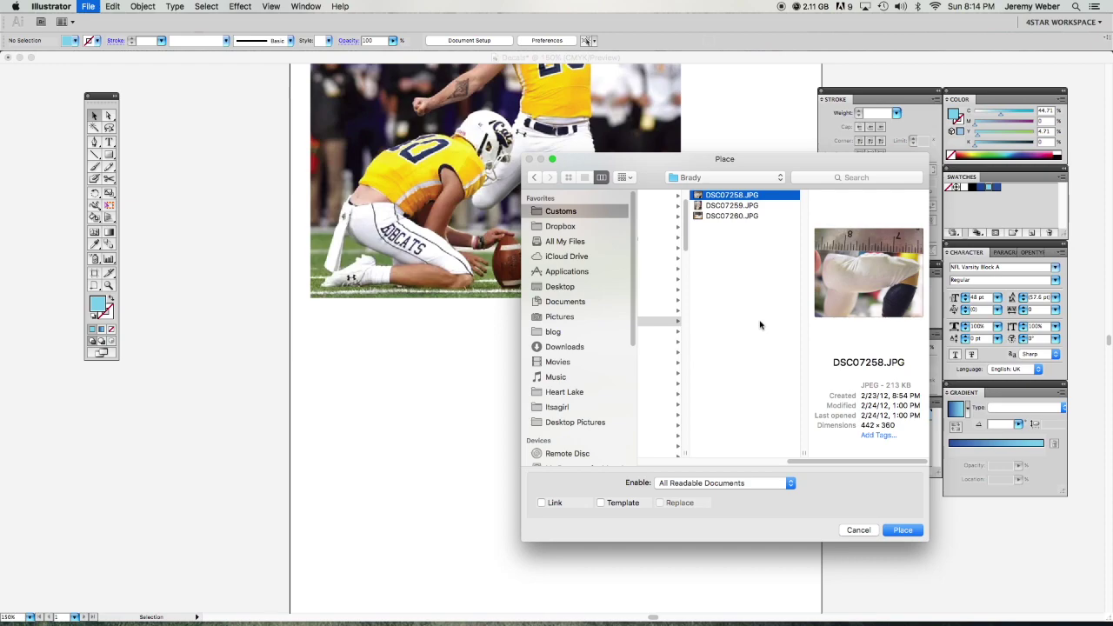
pyautogui.press('Return')
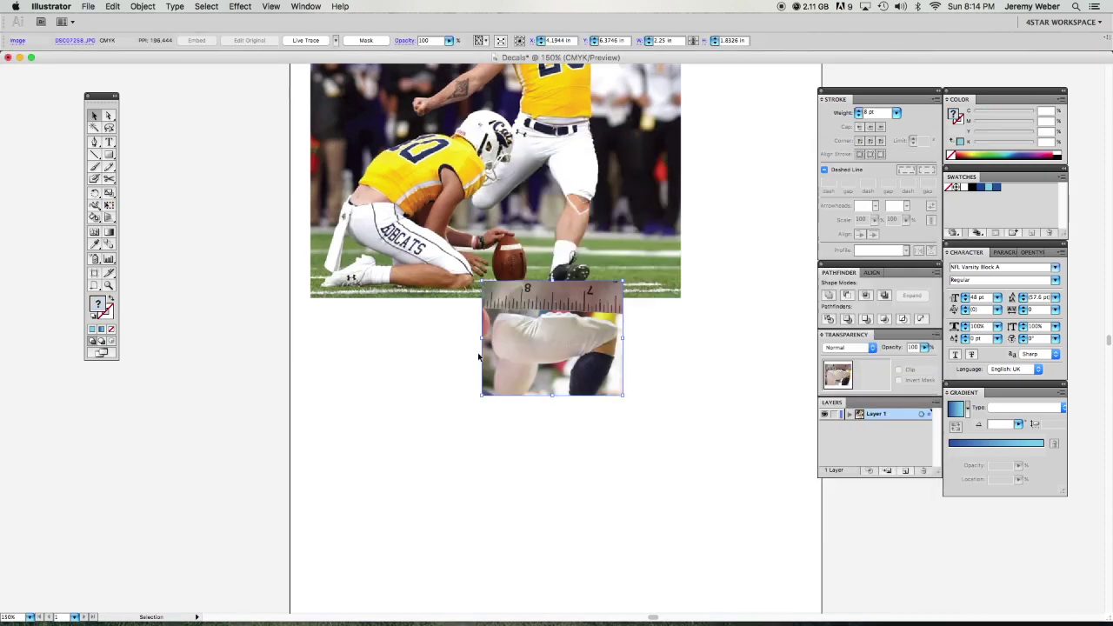
pyautogui.moveTo(542, 331); pyautogui.dragTo(464, 377)
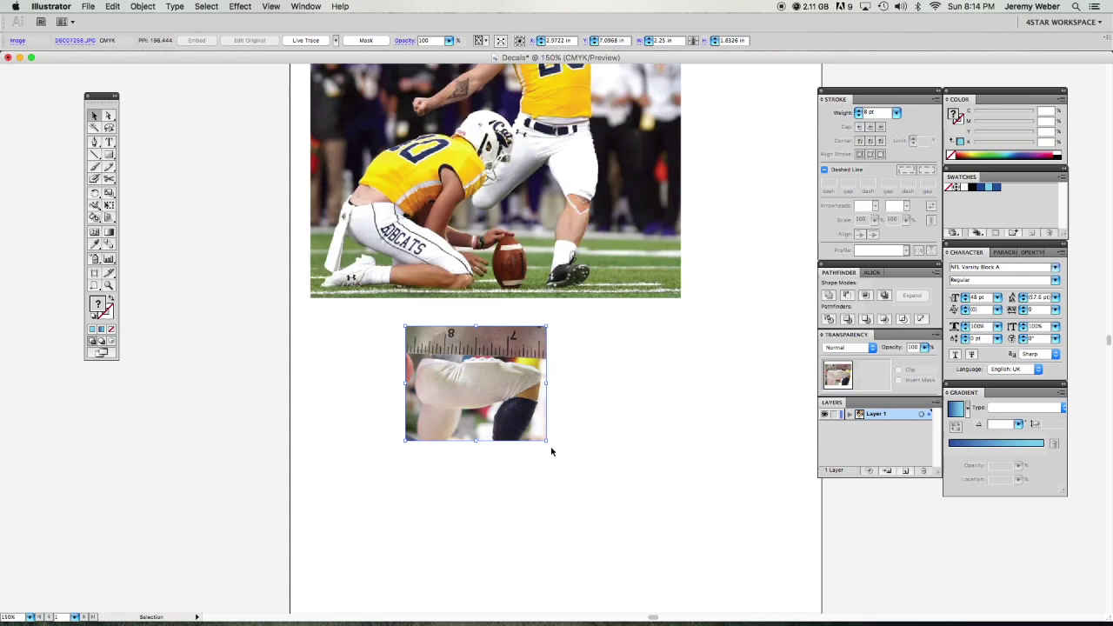
# Rotate the placed ruler photo slightly counterclockwise and lock it.
pyautogui.moveTo(546, 442); pyautogui.dragTo(541, 439)
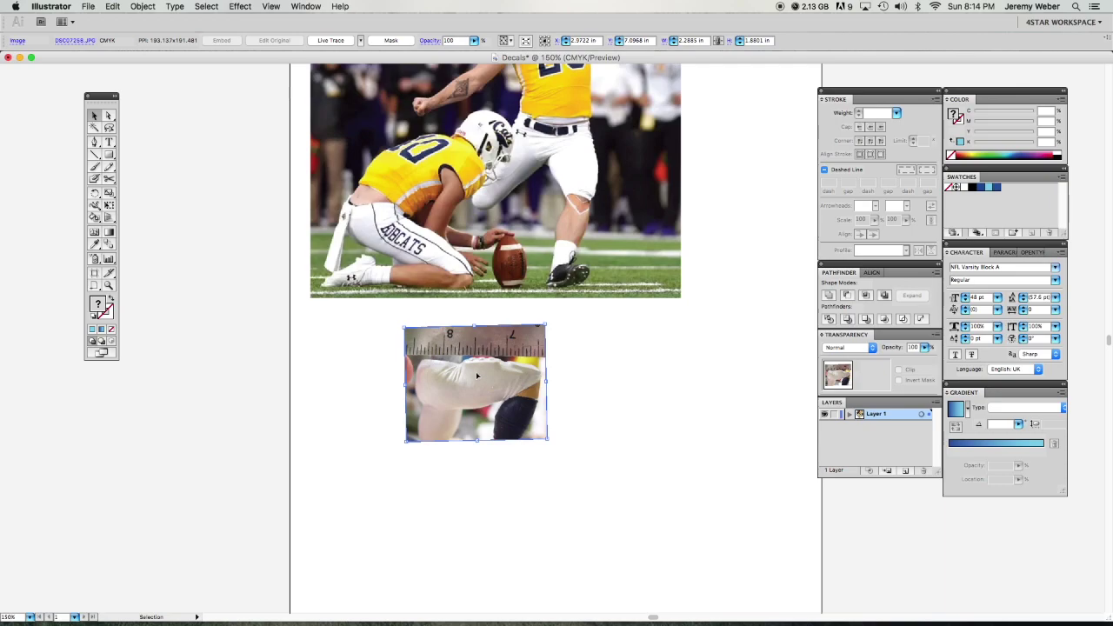
pyautogui.click(143, 6)
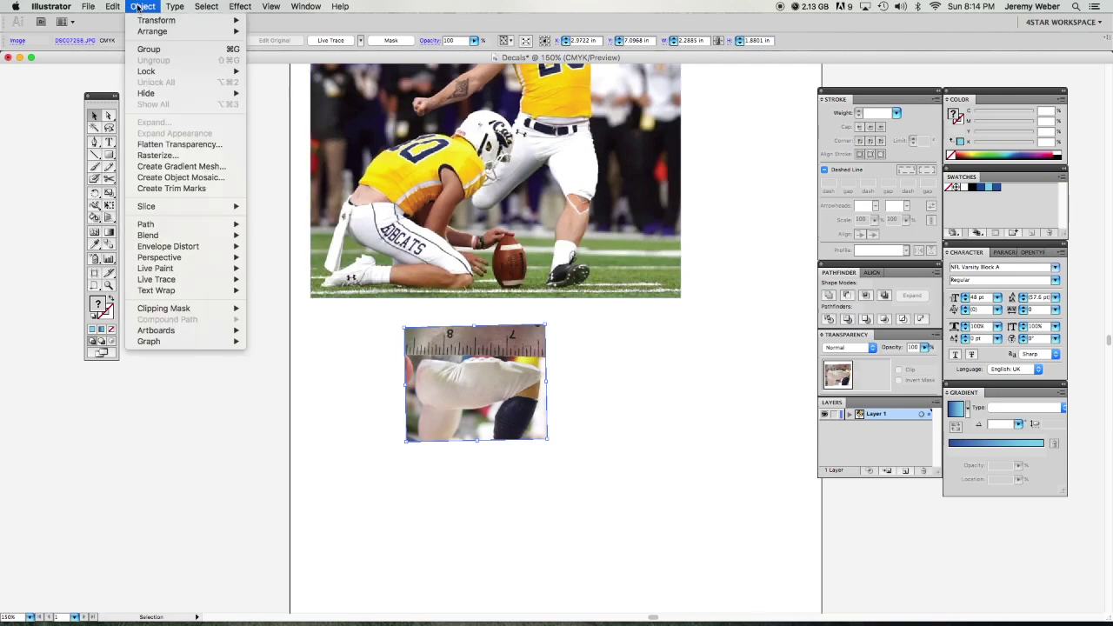
pyautogui.moveTo(170, 75)
pyautogui.click(276, 76)
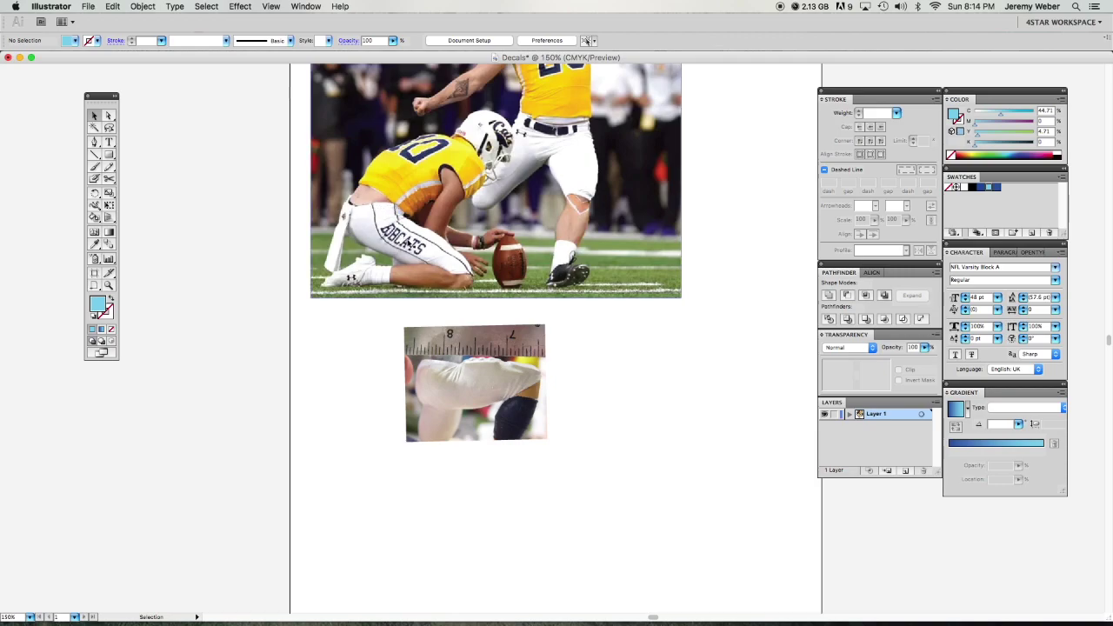
# Sample the dark navy sock in the ruler photo as the fill, and adjust the colour to C 99, M 92, Y 0, K 12.
pyautogui.press('z')
pyautogui.click(494, 394)
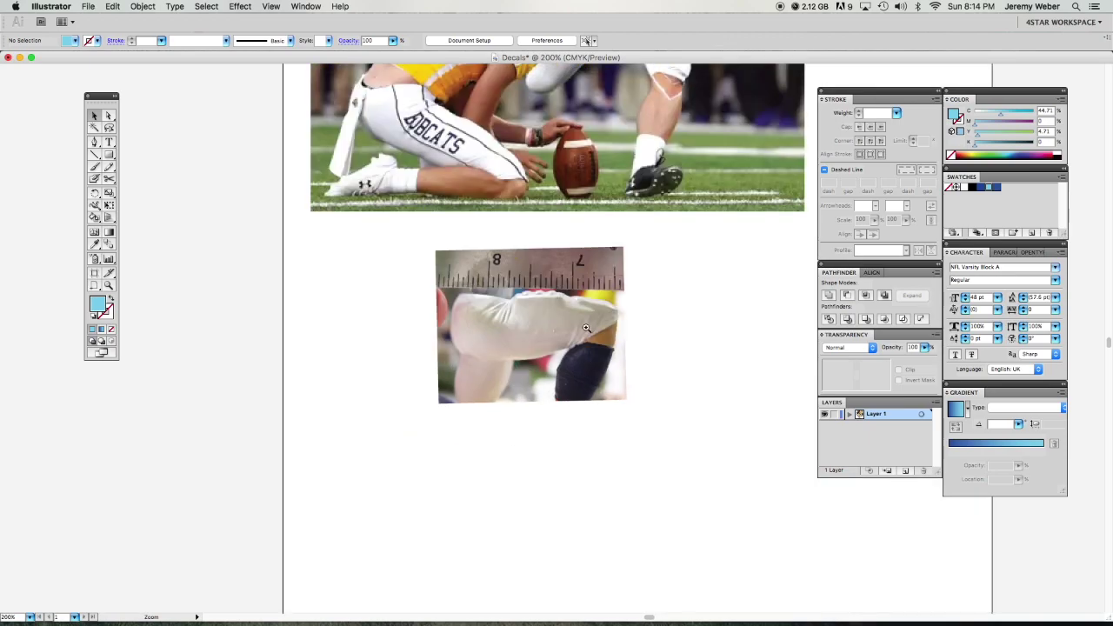
pyautogui.click(586, 328)
pyautogui.press('v')
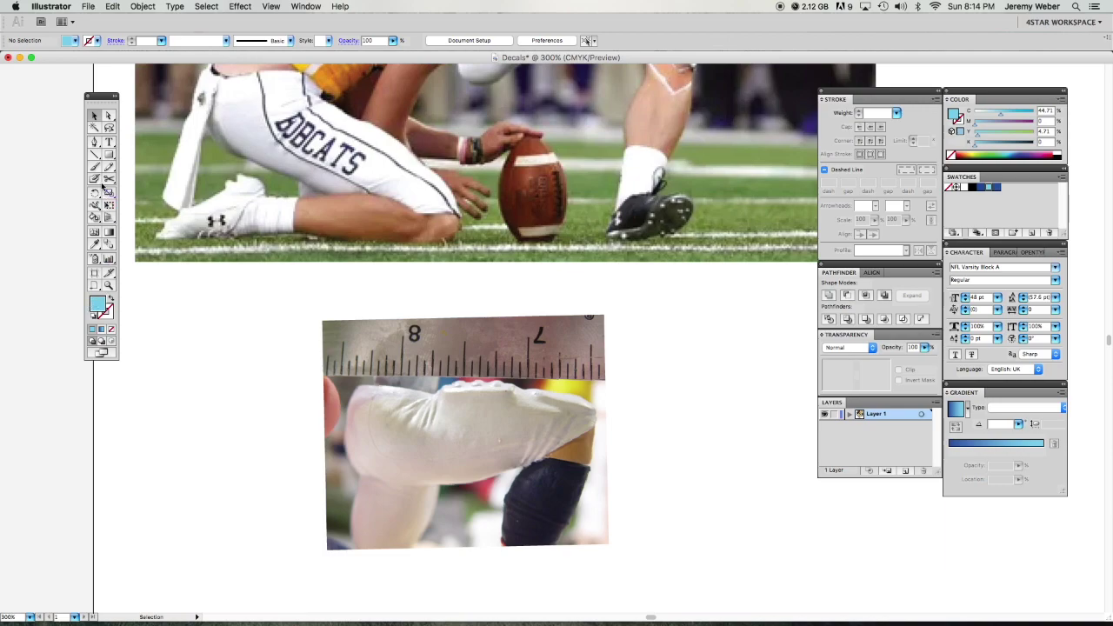
pyautogui.click(95, 246)
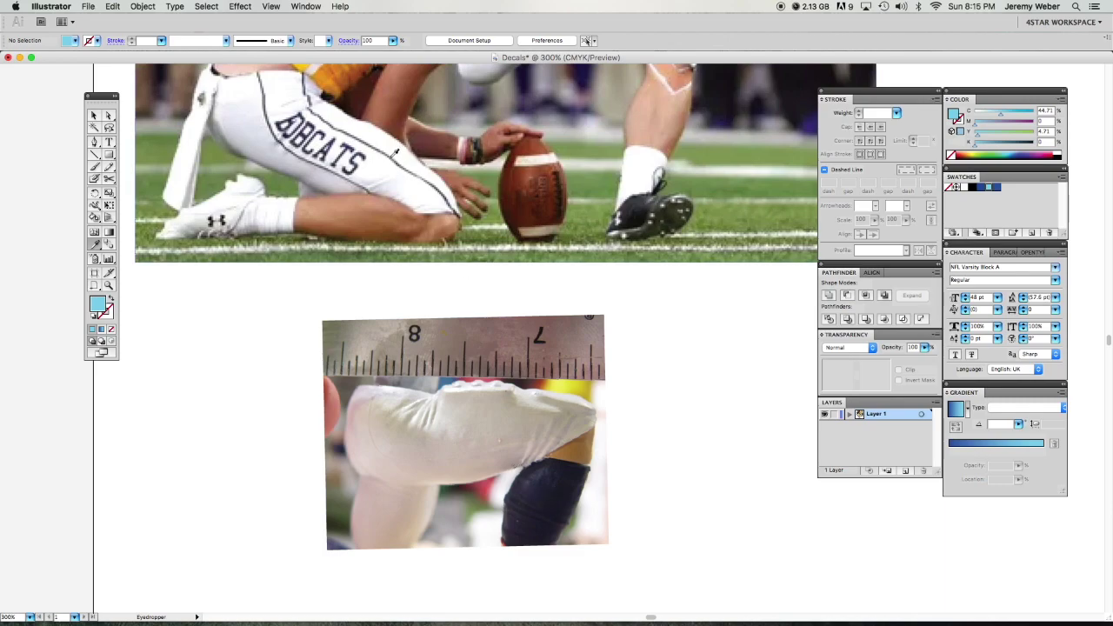
pyautogui.click(563, 479)
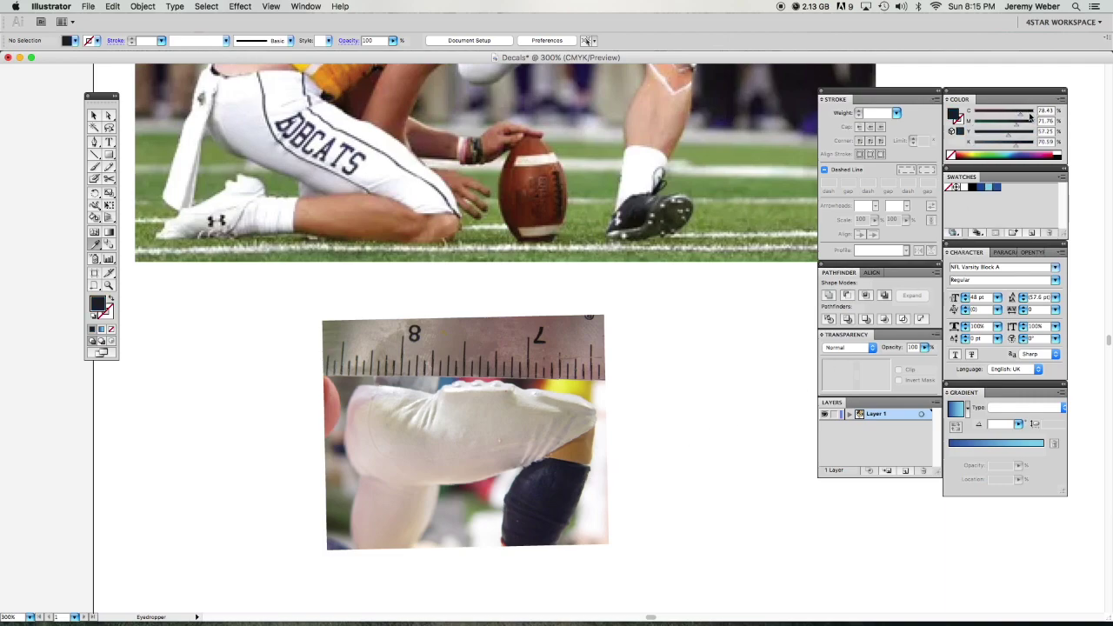
pyautogui.click(1020, 154)
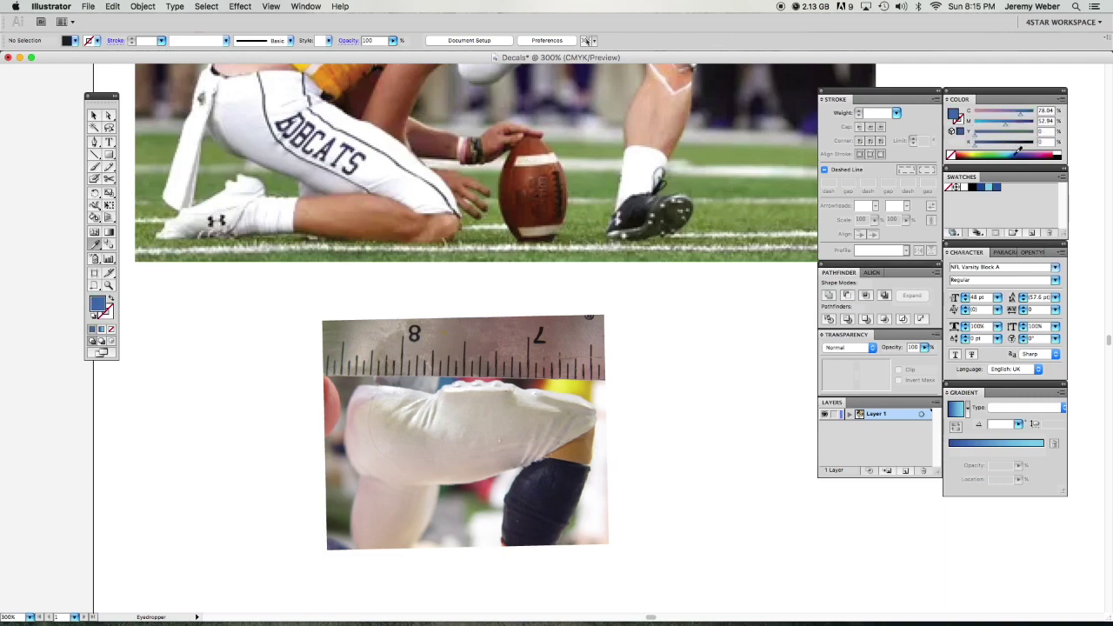
pyautogui.moveTo(1025, 121)
pyautogui.mouseDown()
pyautogui.moveTo(1036, 121)
pyautogui.moveTo(1021, 122)
pyautogui.mouseUp()
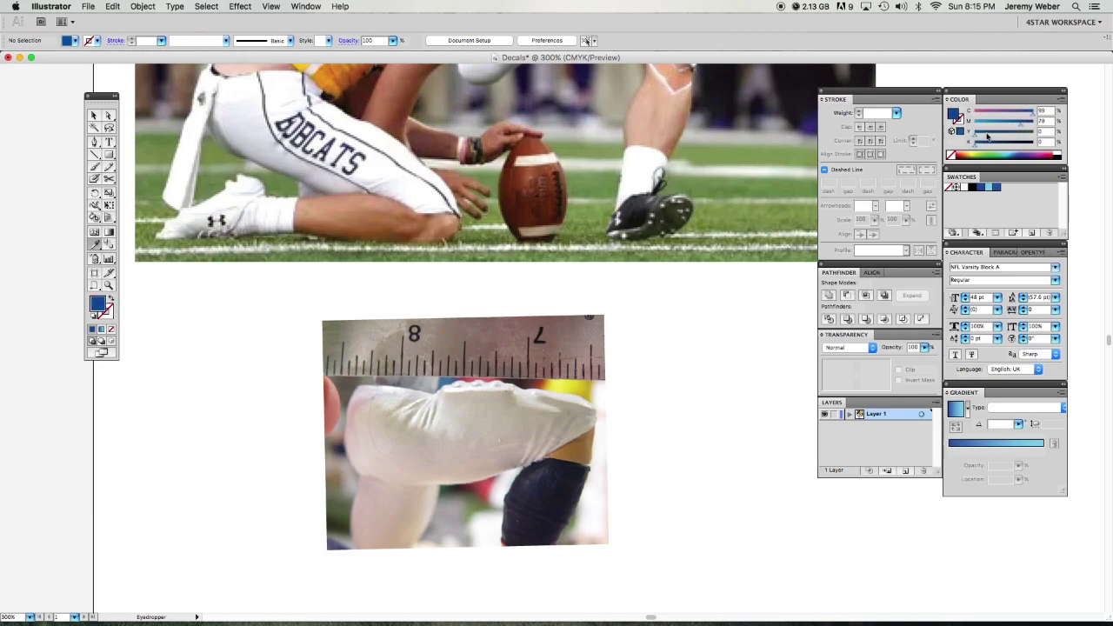
pyautogui.moveTo(1021, 127); pyautogui.dragTo(1026, 129)
pyautogui.moveTo(1026, 127); pyautogui.dragTo(1031, 128)
pyautogui.moveTo(972, 146); pyautogui.dragTo(989, 148)
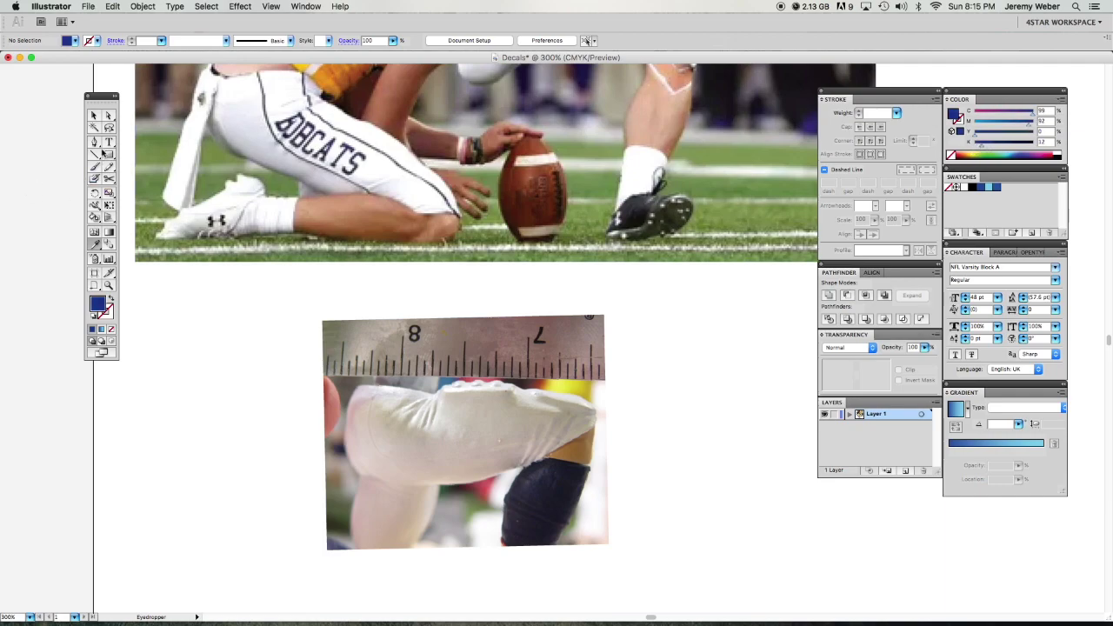
# Draw an S-shaped Pen path with a navy stroke and no fill, about 1.6 in wide, from the hip along the thigh past the knee.
pyautogui.click(96, 146)
pyautogui.click(112, 300)
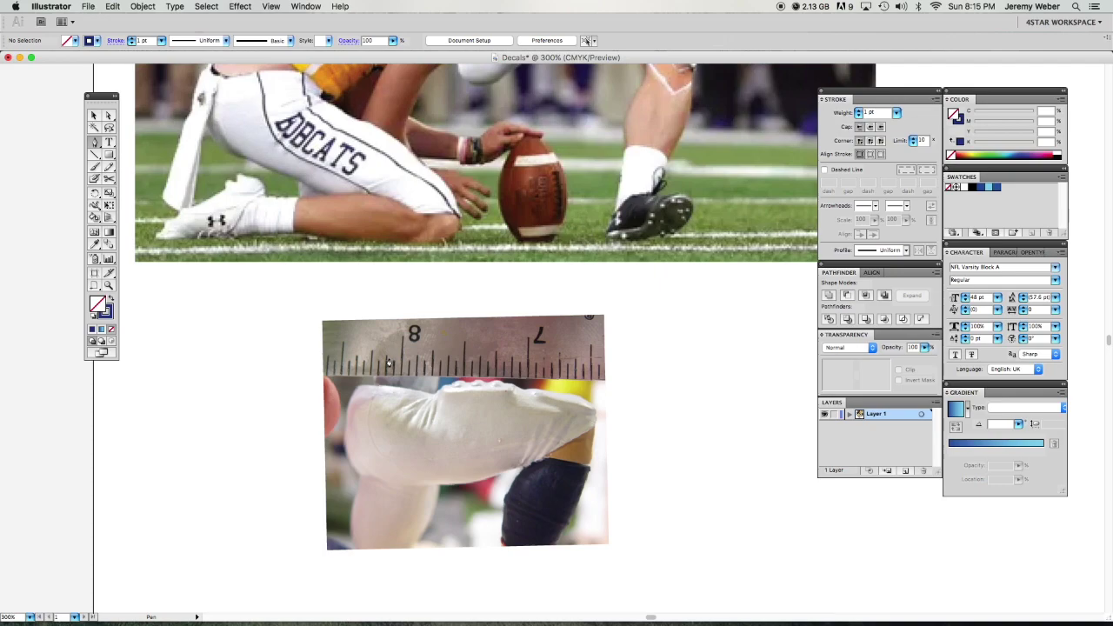
pyautogui.click(396, 365)
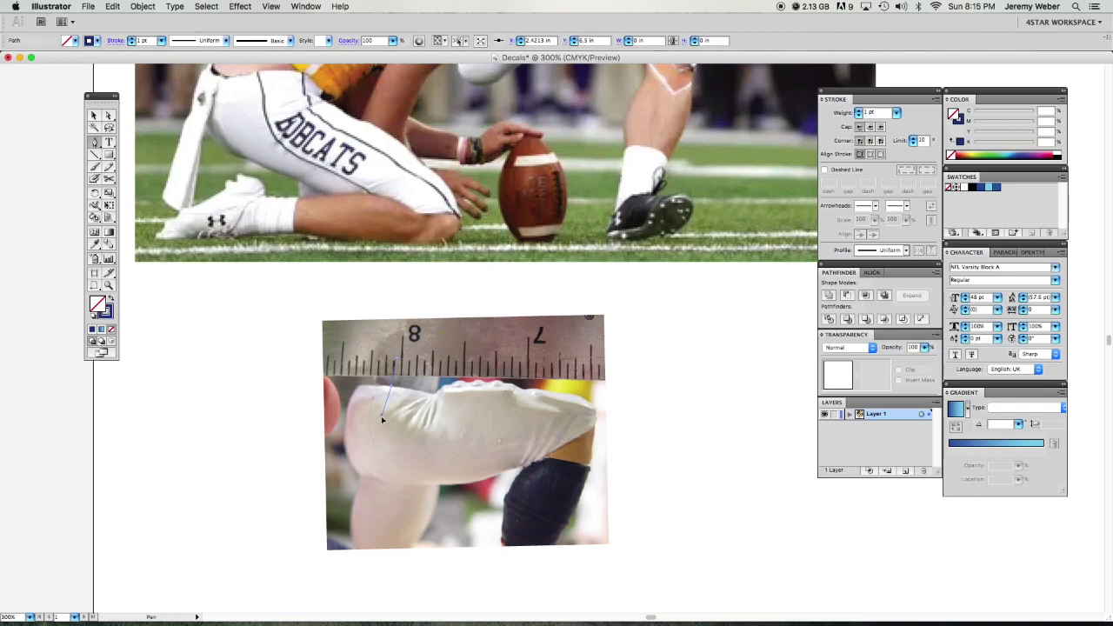
pyautogui.click(376, 443)
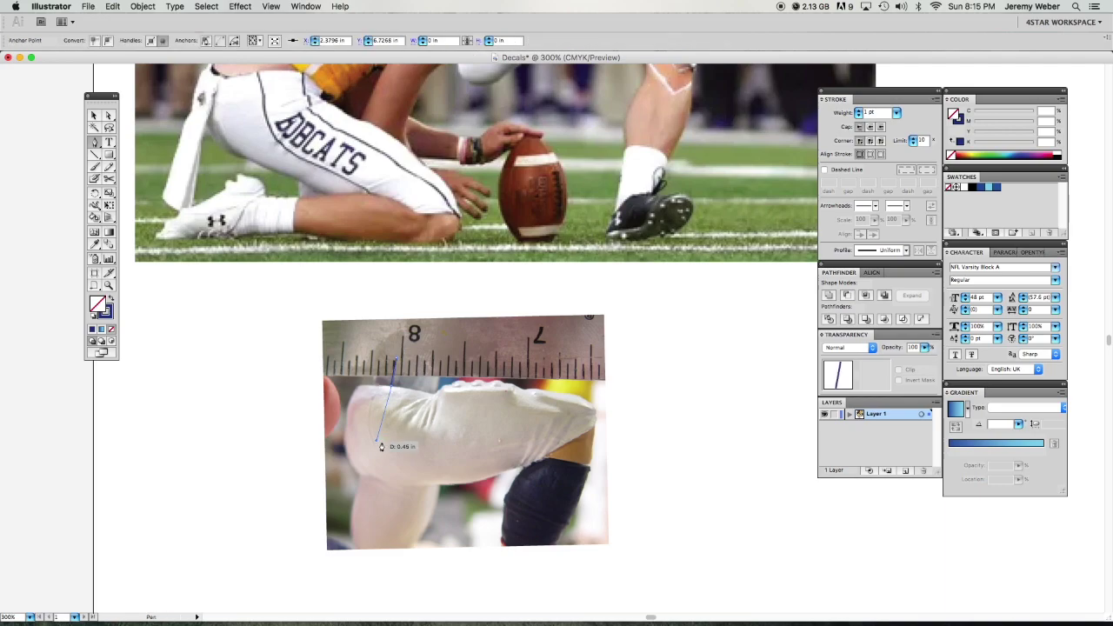
pyautogui.moveTo(441, 443); pyautogui.dragTo(488, 427)
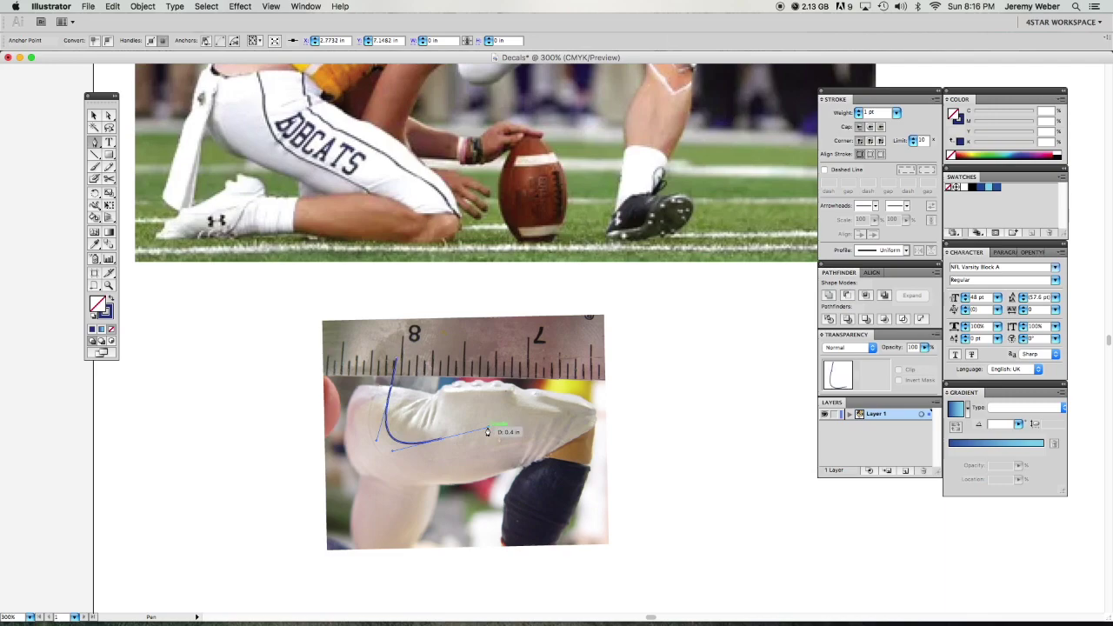
pyautogui.click(572, 445)
pyautogui.moveTo(571, 445); pyautogui.dragTo(590, 477)
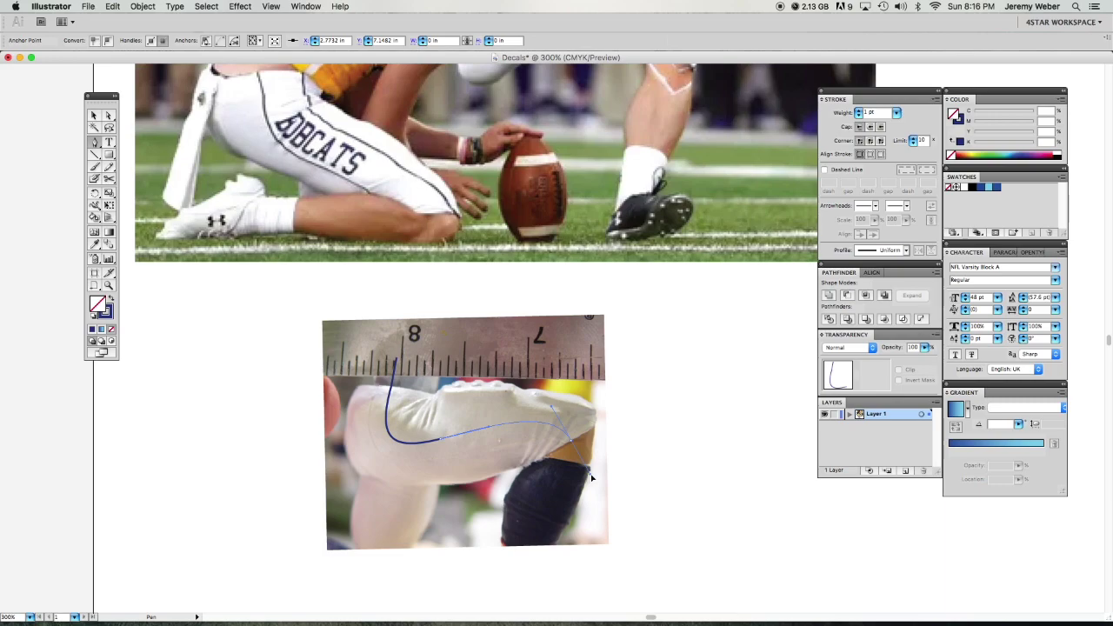
pyautogui.moveTo(574, 445); pyautogui.dragTo(582, 472)
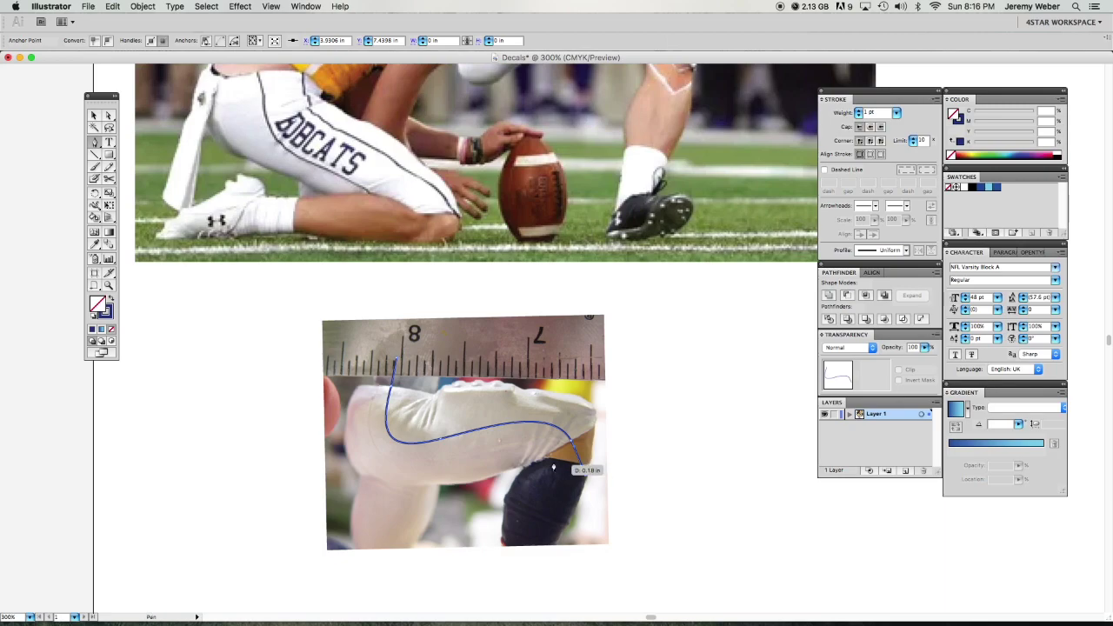
# Refine the stripe path's curve by adjusting its anchor points at the knee and on the thigh.
pyautogui.press('a')
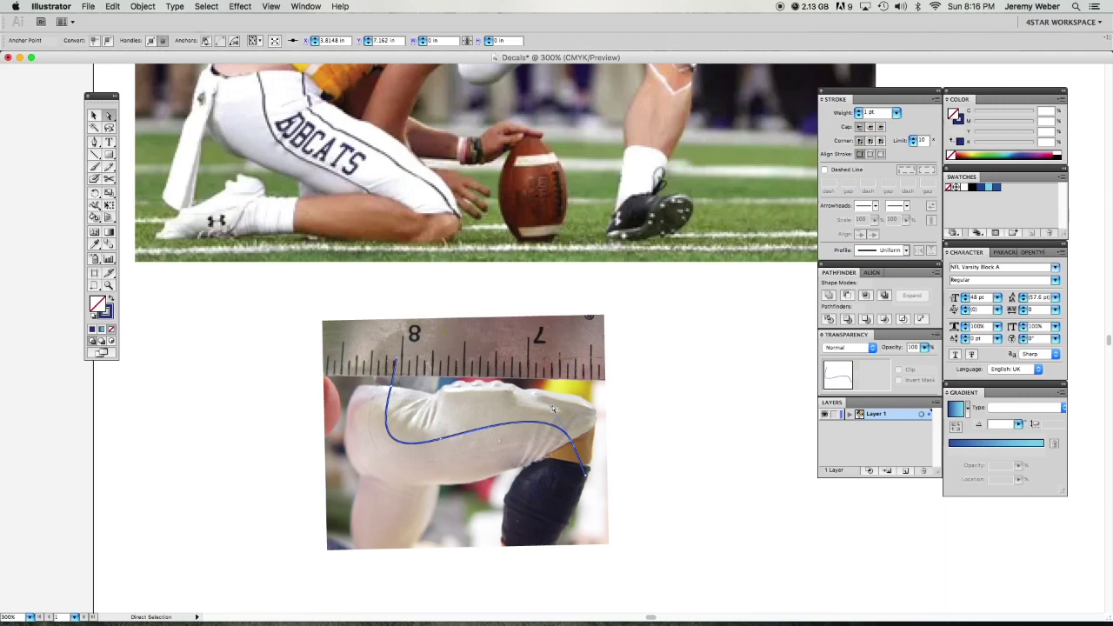
pyautogui.click(556, 410)
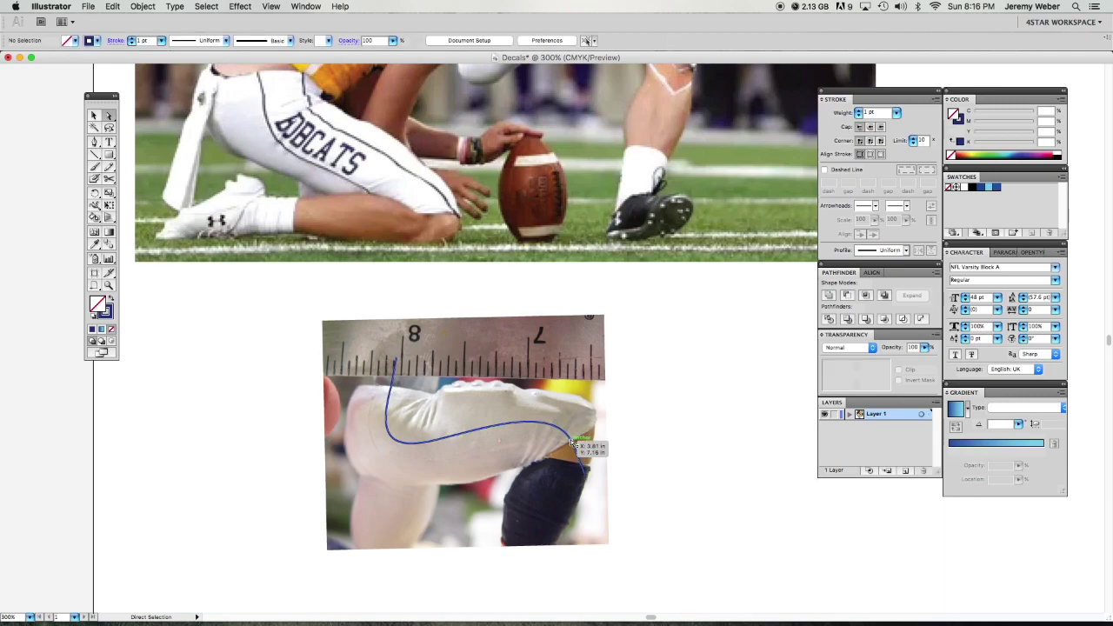
pyautogui.click(573, 443)
pyautogui.moveTo(573, 445); pyautogui.dragTo(557, 414)
pyautogui.moveTo(440, 441); pyautogui.dragTo(449, 441)
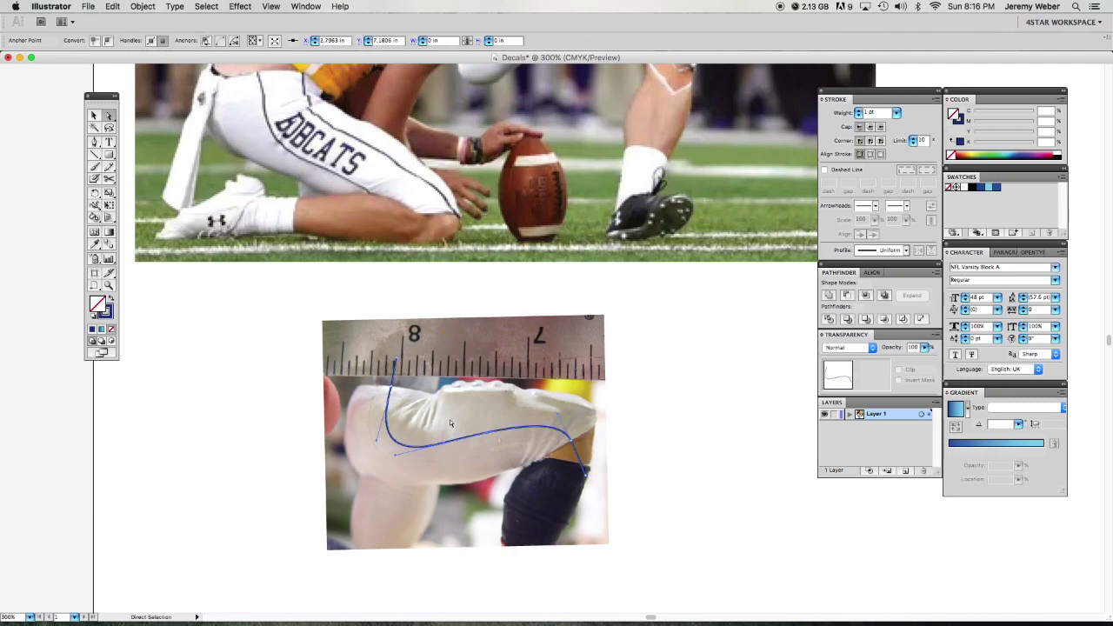
# Set the stroke weight of the whole navy stripe path to 25 pt.
pyautogui.press('v')
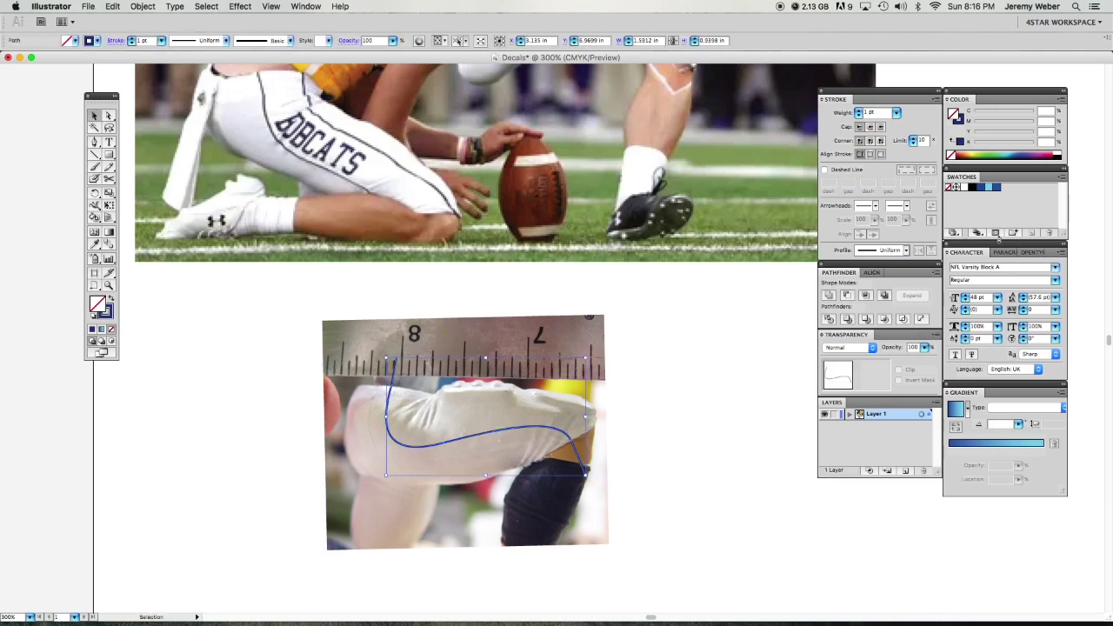
pyautogui.click(858, 111)
pyautogui.click(858, 110)
pyautogui.click(858, 111)
pyautogui.click(858, 110)
pyautogui.click(859, 110)
pyautogui.click(859, 110)
pyautogui.click(858, 111)
pyautogui.click(859, 110)
pyautogui.click(859, 111)
pyautogui.click(859, 111)
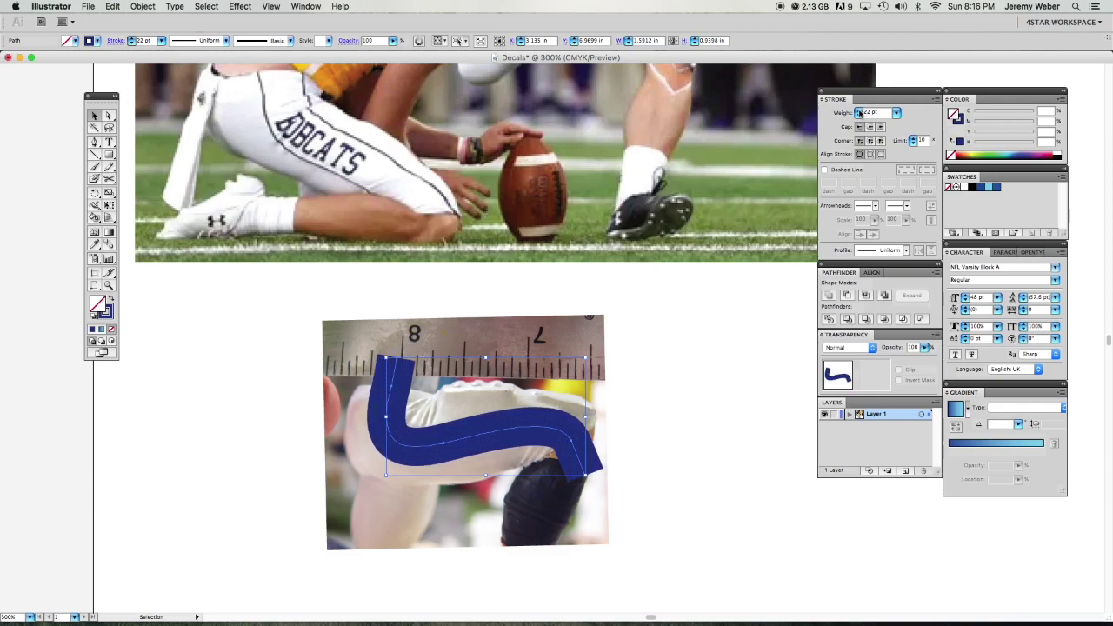
pyautogui.click(859, 111)
pyautogui.click(858, 111)
pyautogui.click(858, 111)
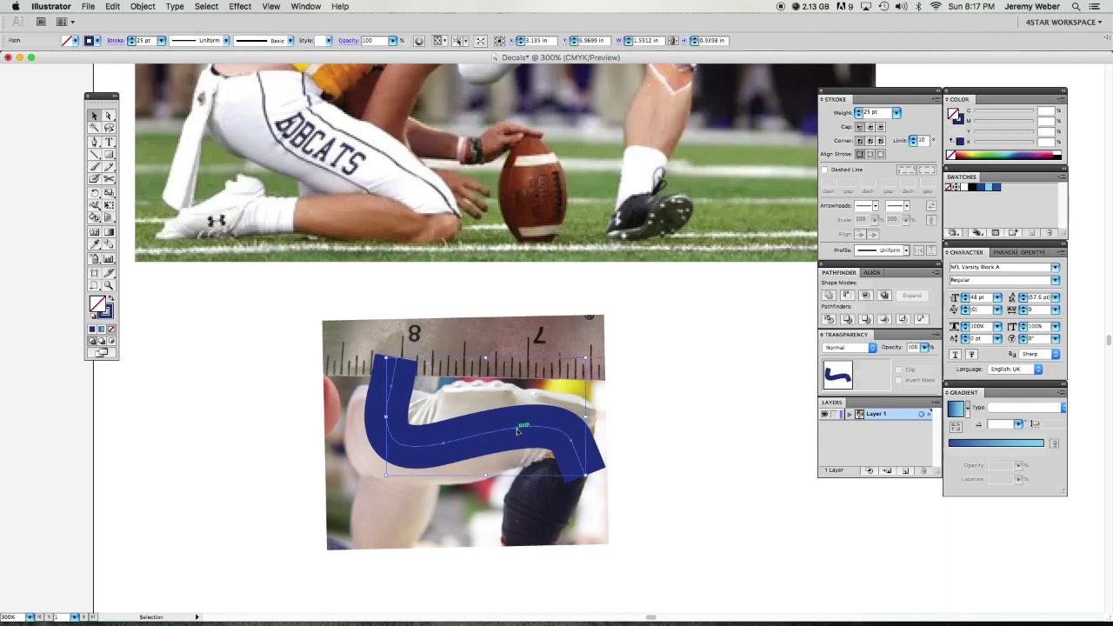
pyautogui.click(620, 426)
pyautogui.click(505, 432)
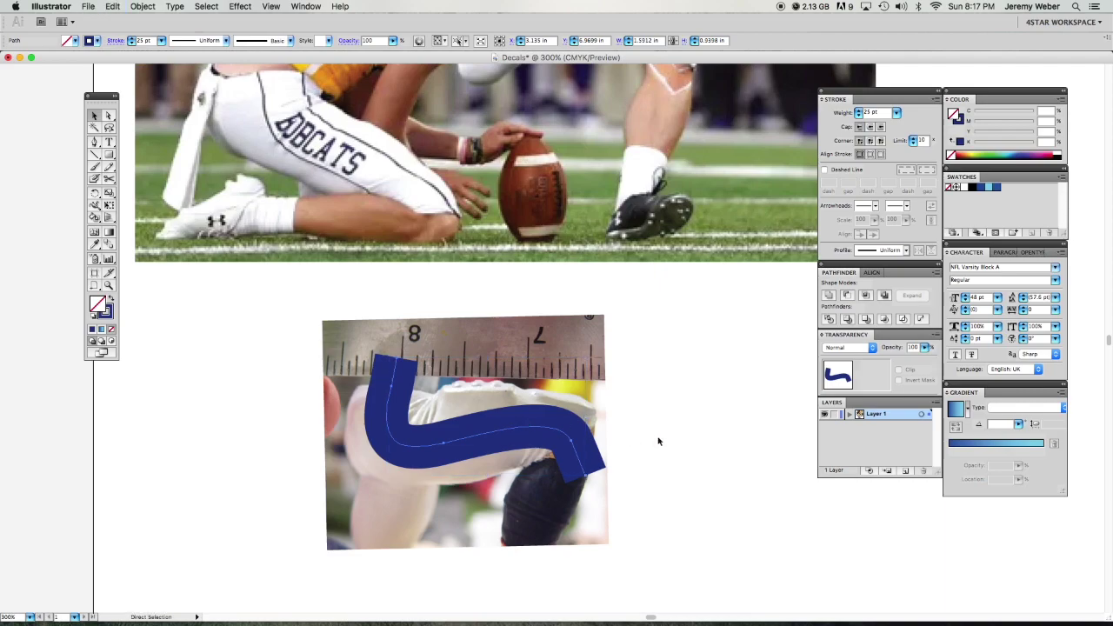
pyautogui.moveTo(550, 422); pyautogui.dragTo(657, 393)
pyautogui.press('super+z')
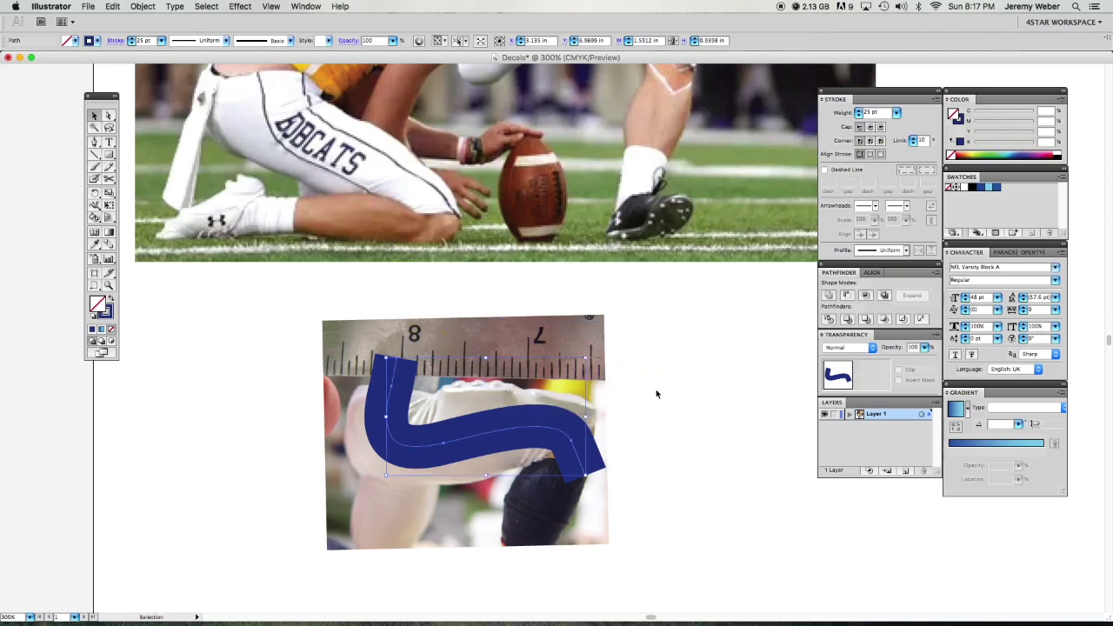
# Give a copy of the stripe directly in front of the navy one a white stroke with a weight of 21 pt.
pyautogui.click(960, 122)
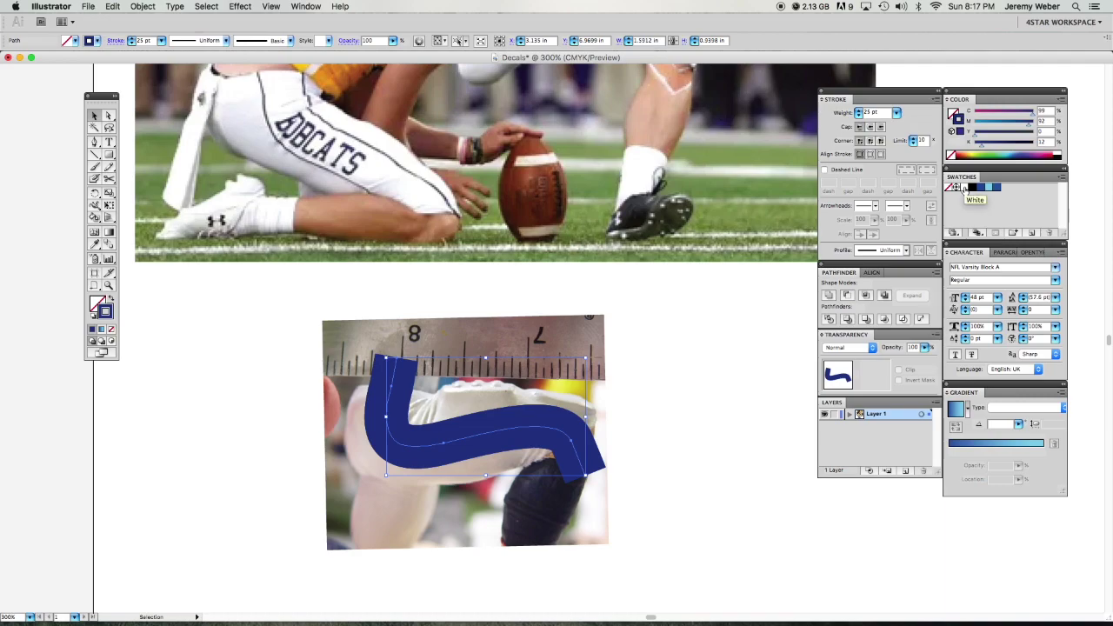
pyautogui.click(960, 188)
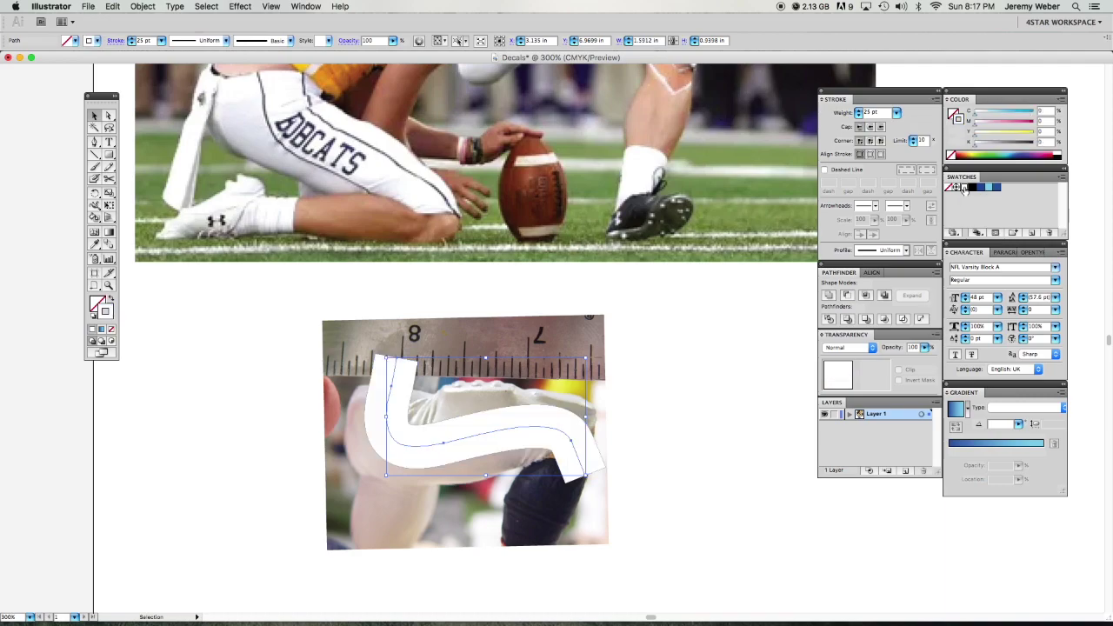
pyautogui.click(860, 115)
pyautogui.click(860, 116)
pyautogui.click(860, 116)
pyautogui.click(860, 116)
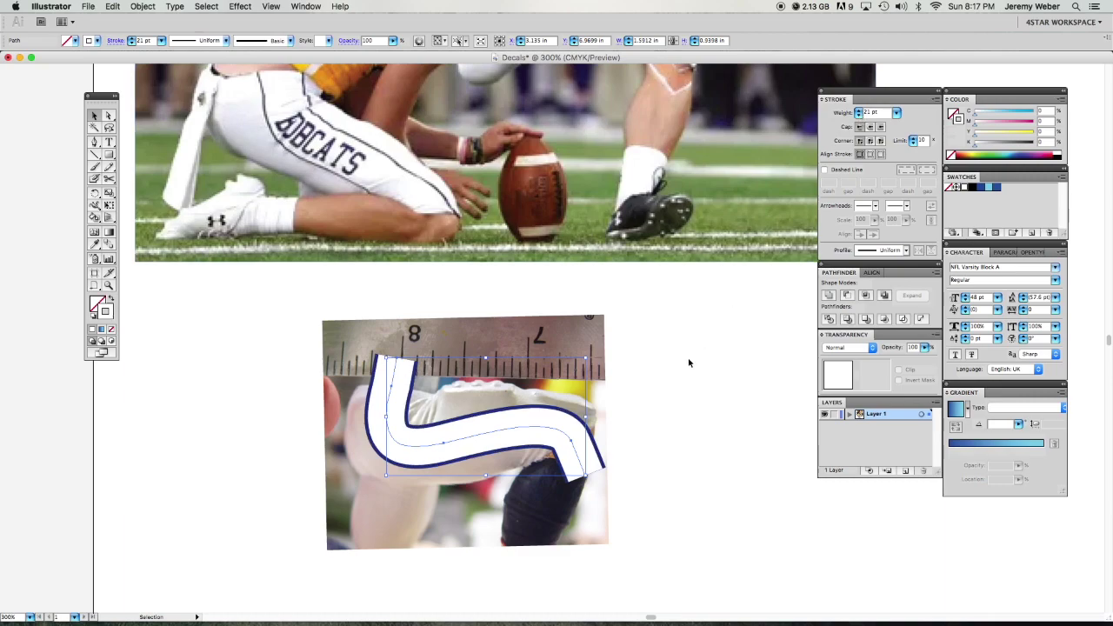
# Try moving both stripe paths off the leg into the blank area beside the ruler photo, and undo the move.
pyautogui.click(665, 376)
pyautogui.click(508, 434)
pyautogui.moveTo(508, 434); pyautogui.dragTo(783, 534)
pyautogui.click(721, 421)
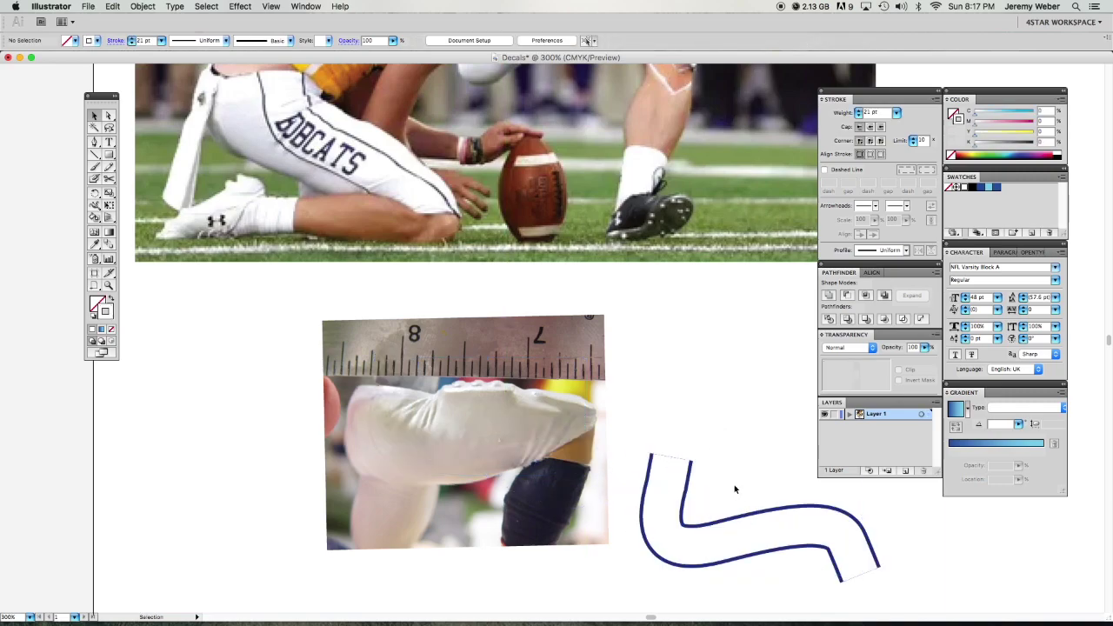
pyautogui.press('super+z')
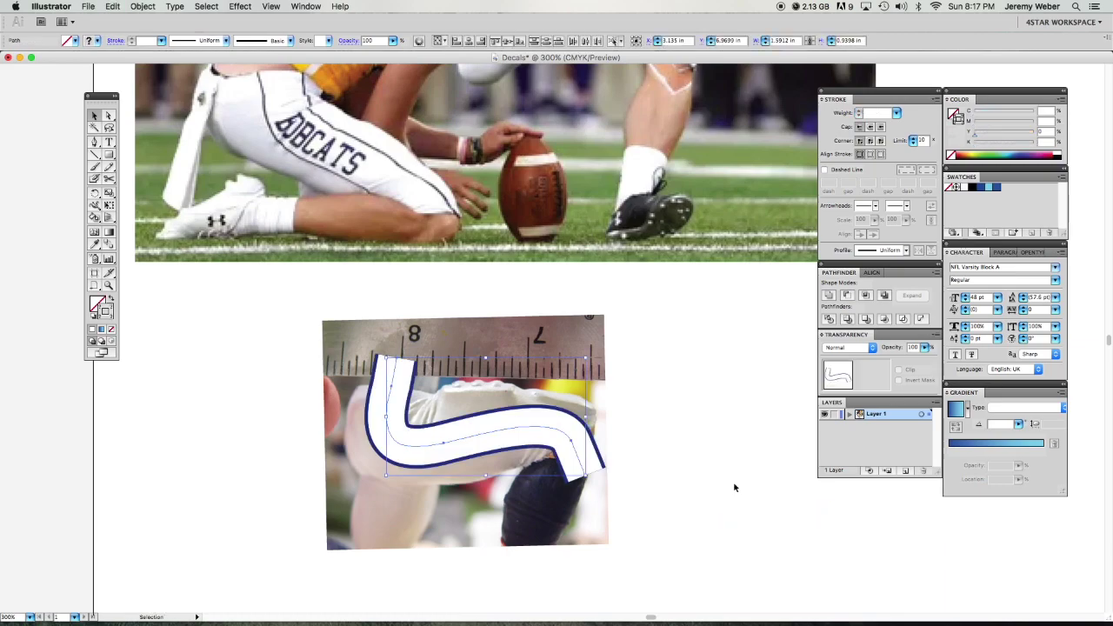
# Group the white and navy stripe paths and lock the group over the leg photo.
pyautogui.click(143, 6)
pyautogui.click(150, 50)
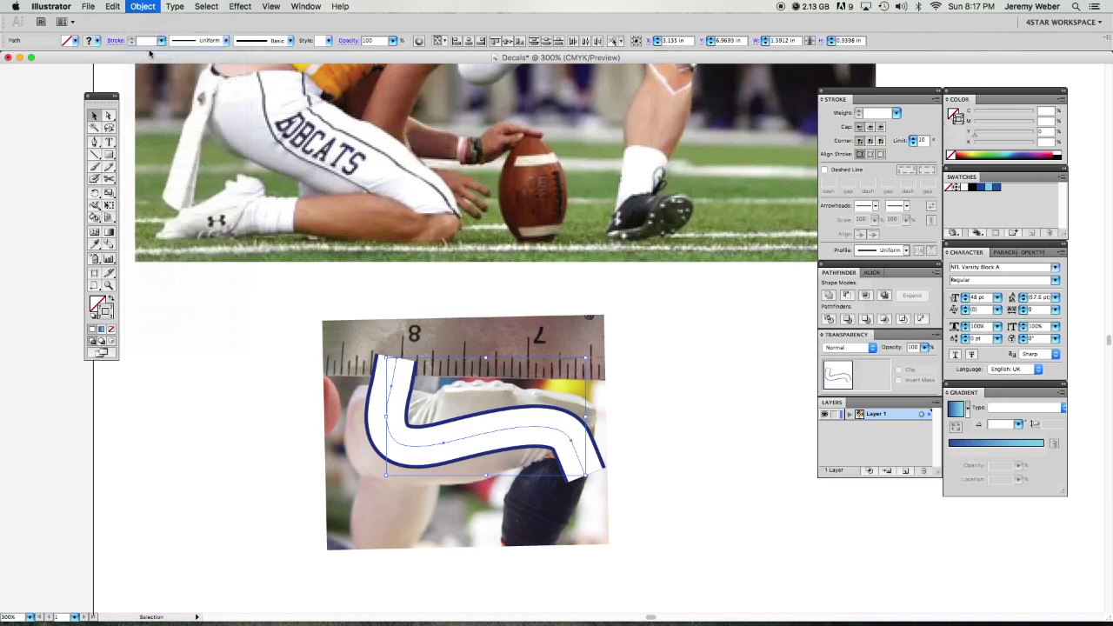
pyautogui.click(451, 336)
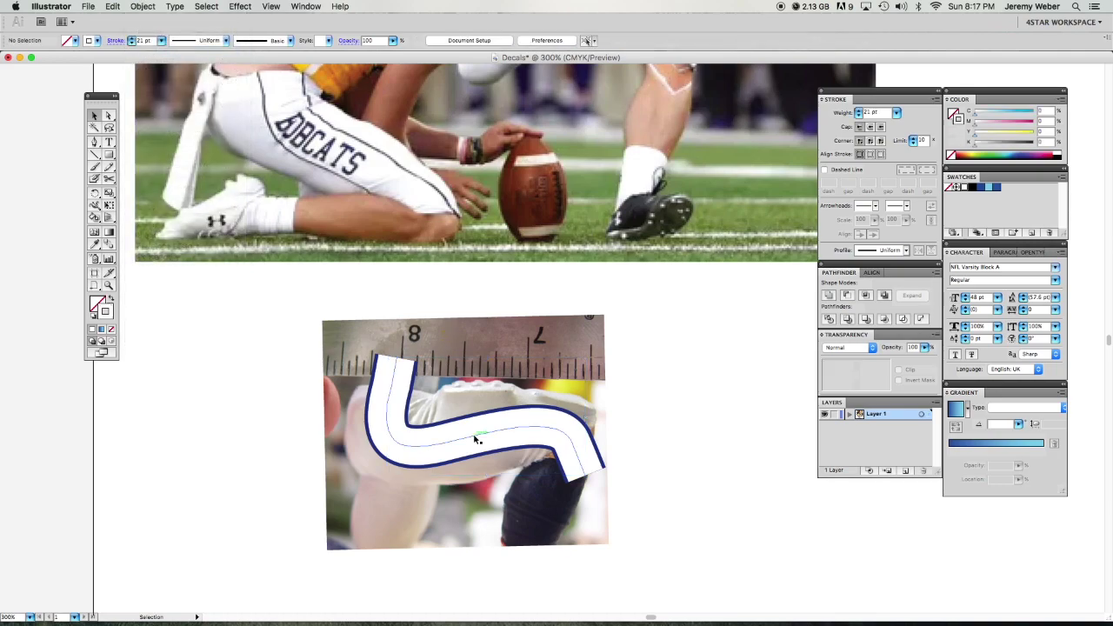
pyautogui.click(454, 448)
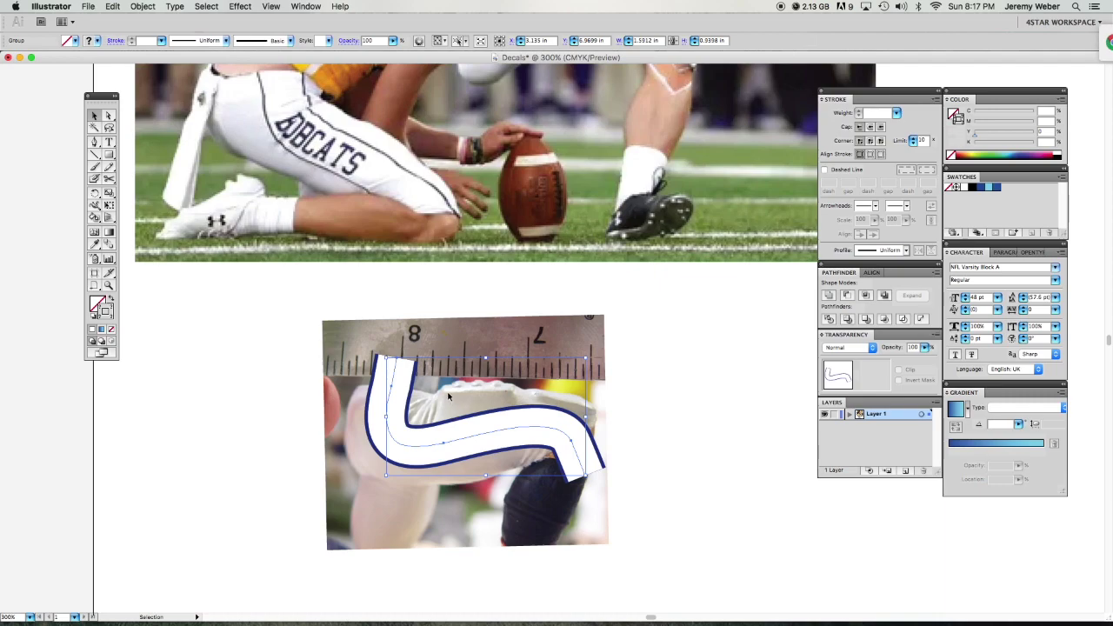
pyautogui.press('super+2')
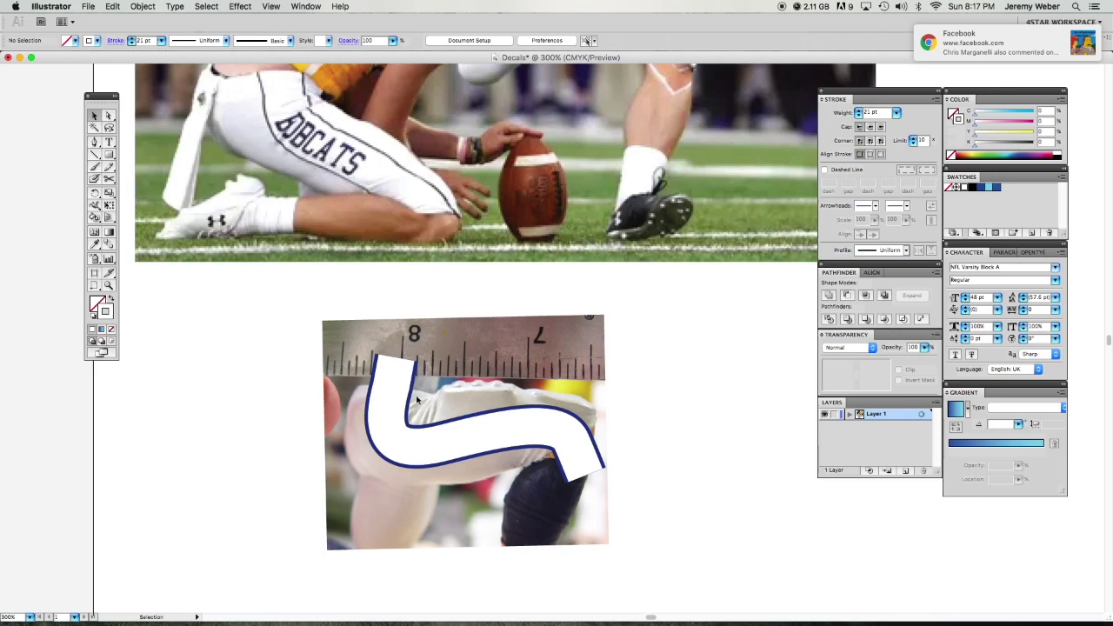
# Add a text box about 2 in wide beside the ruler photo containing the word BOBCATS.
pyautogui.press('space')
pyautogui.moveTo(501, 389); pyautogui.dragTo(301, 392)
pyautogui.press('t')
pyautogui.moveTo(449, 314); pyautogui.dragTo(699, 391)
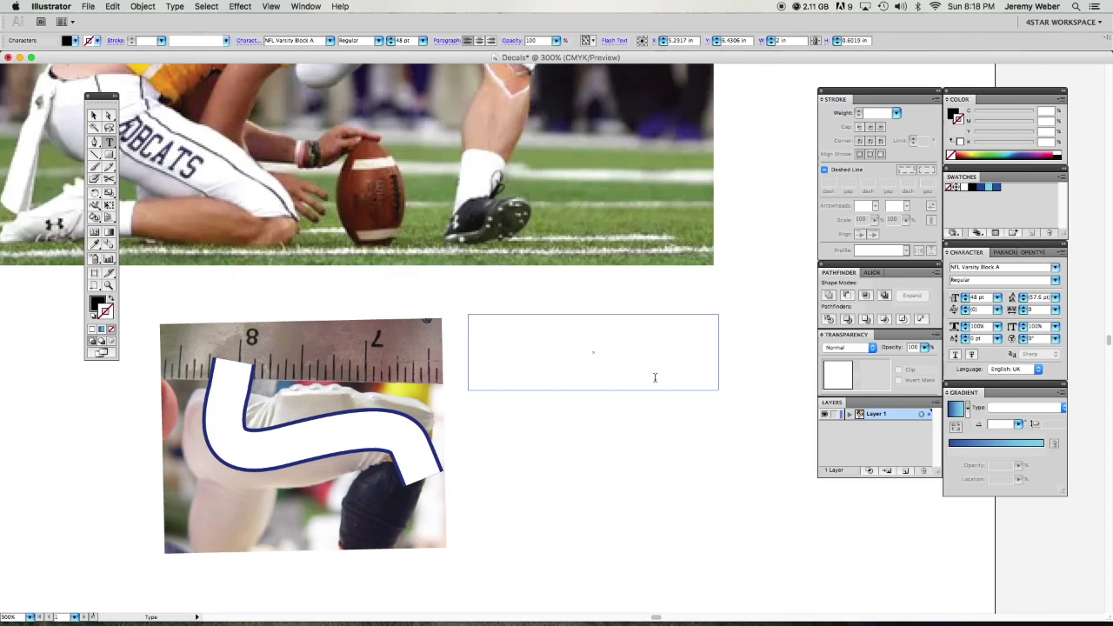
pyautogui.write('B')
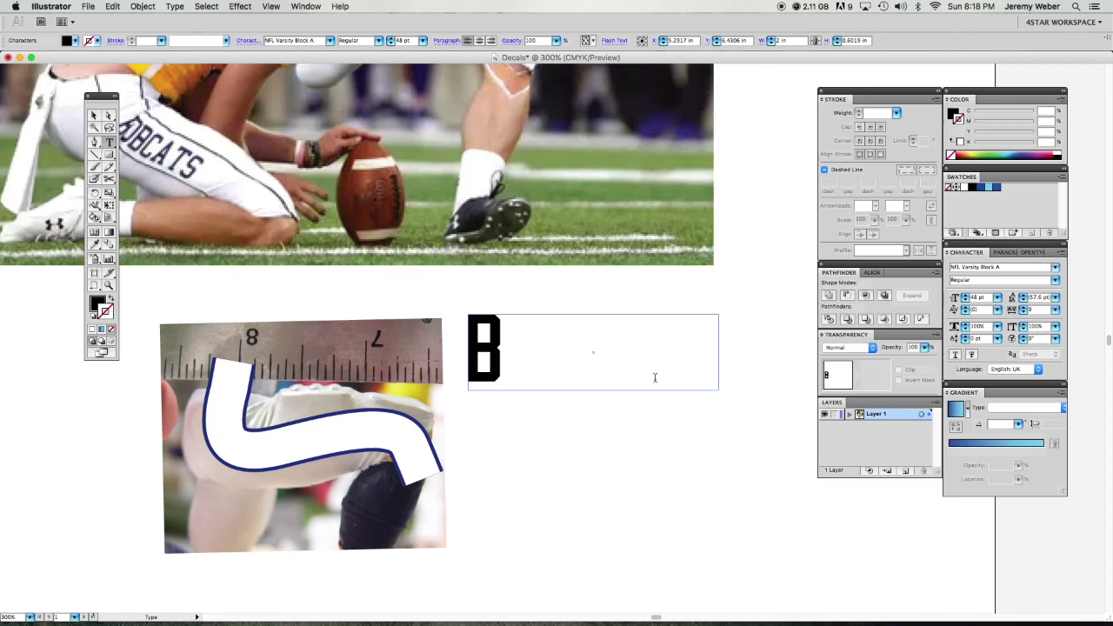
pyautogui.write('OB')
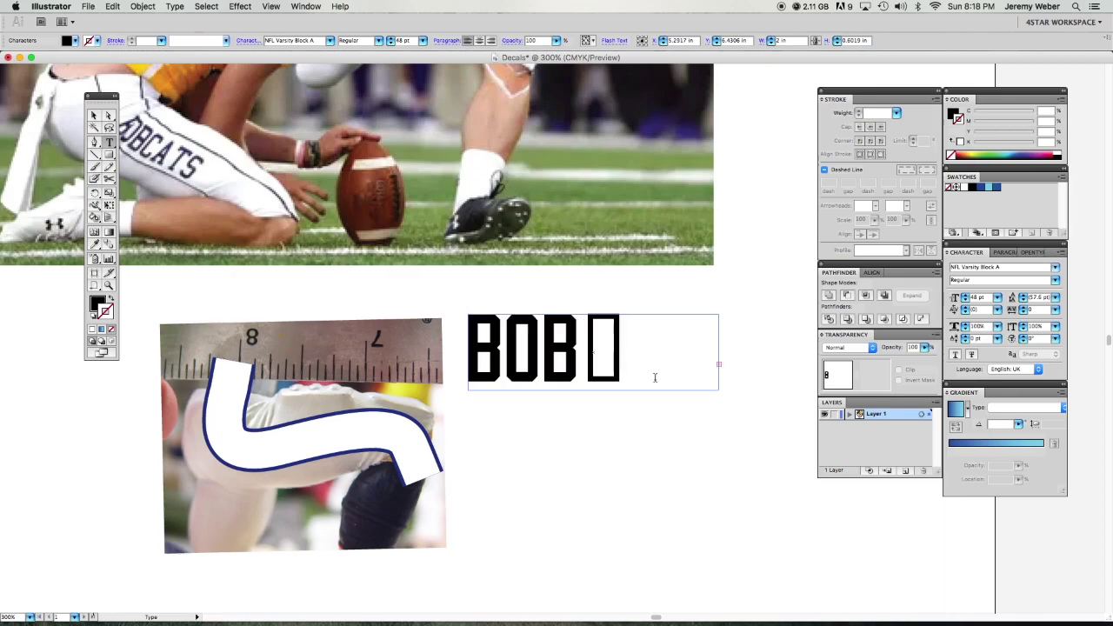
pyautogui.write('CATS')
pyautogui.press('Escape')
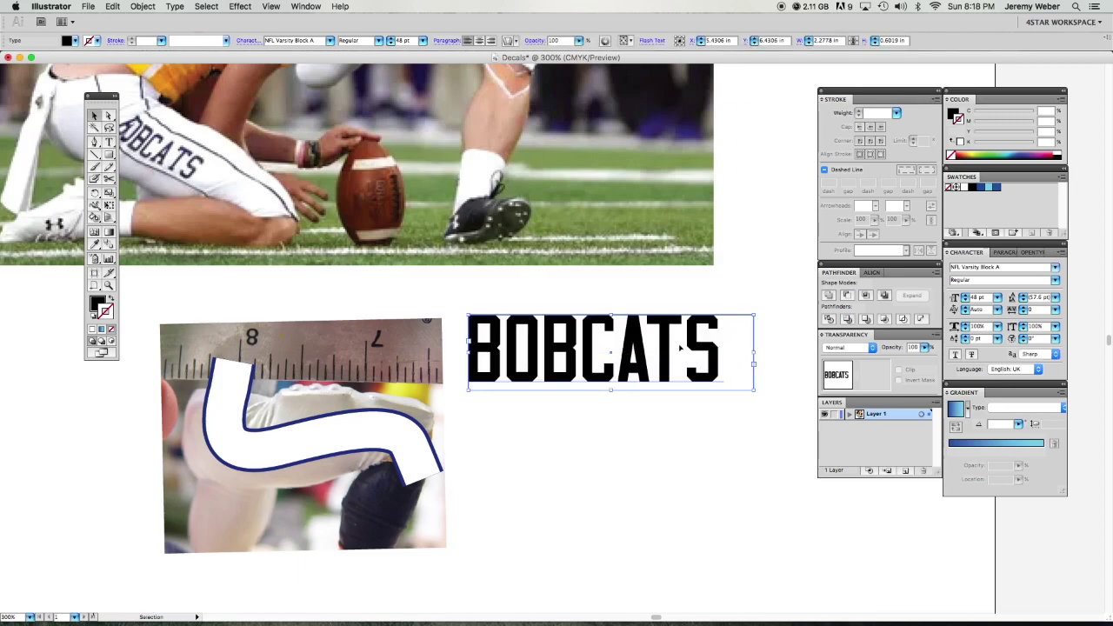
# Change the font of the BOBCATS text to NFL Vikings.
pyautogui.doubleClick(681, 347)
pyautogui.doubleClick(713, 353)
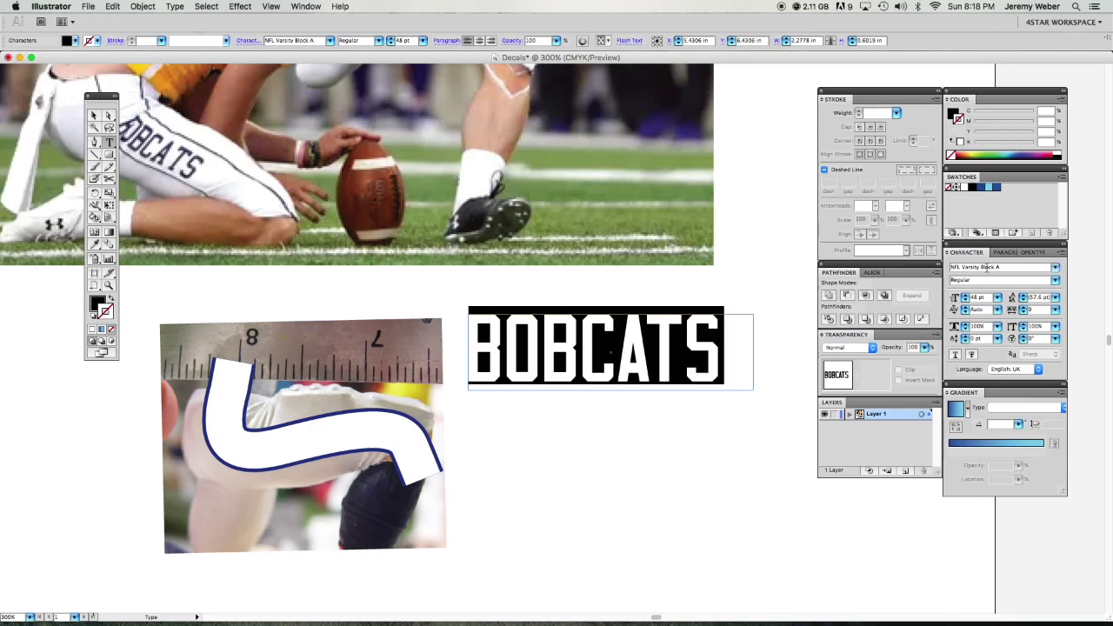
pyautogui.doubleClick(988, 267)
pyautogui.moveTo(991, 267); pyautogui.dragTo(947, 268)
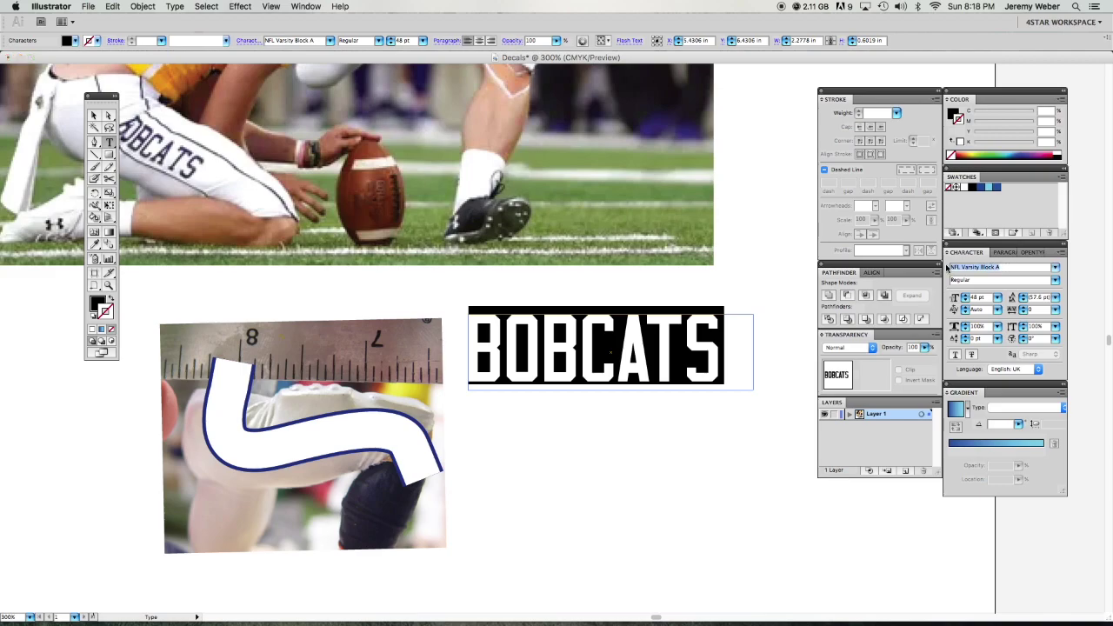
pyautogui.write('NFL Vikings')
pyautogui.press('Return')
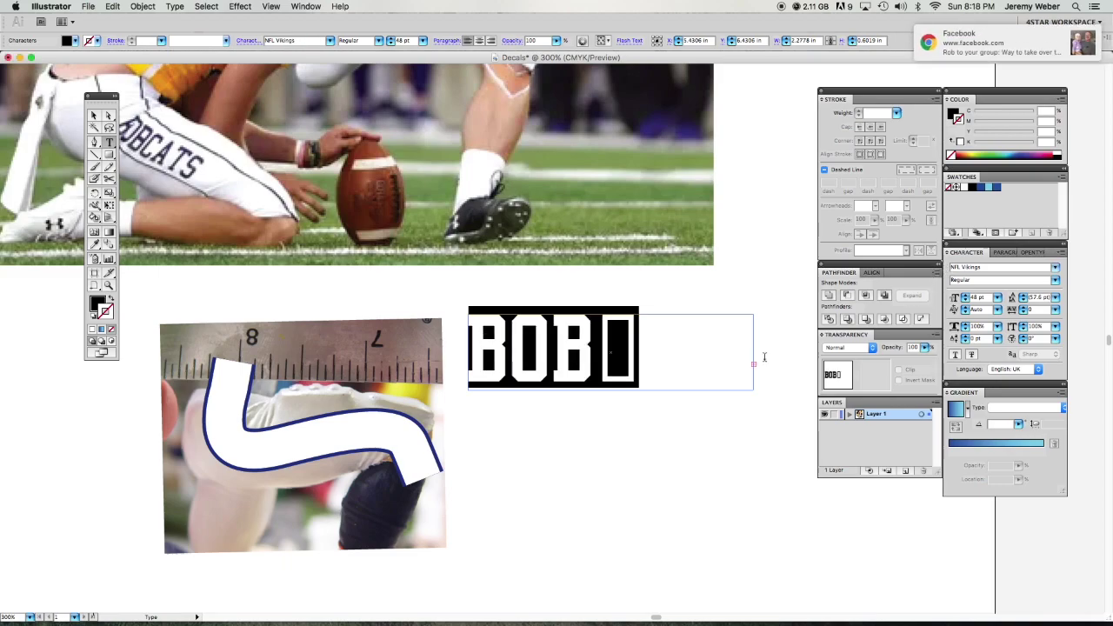
pyautogui.press('Escape')
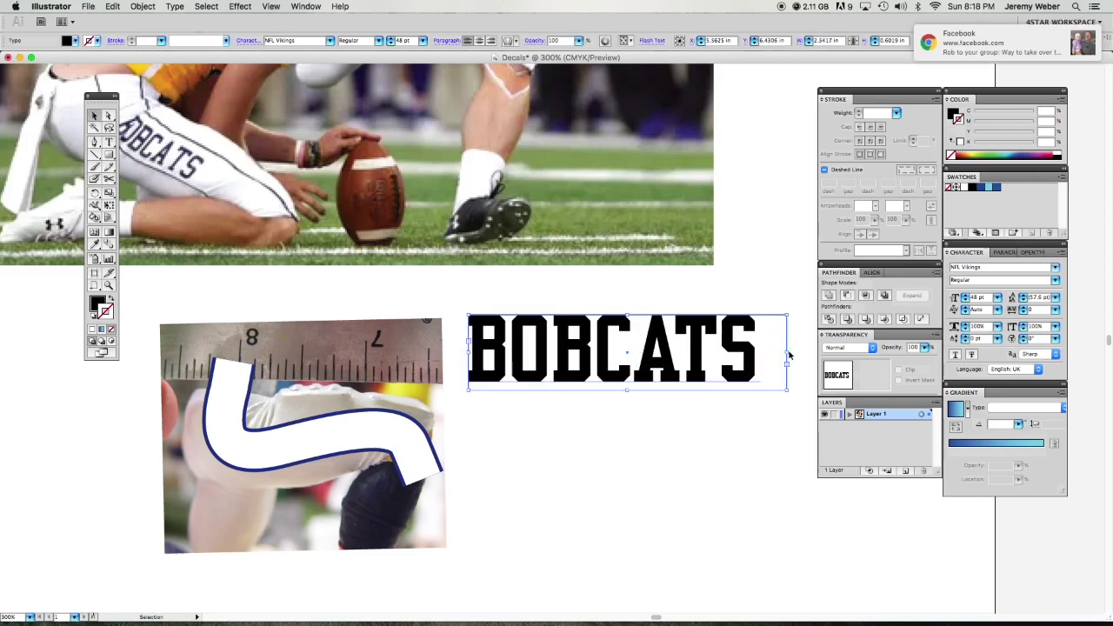
# Reduce the font size of the entire BOBCATS text to 44 pt.
pyautogui.doubleClick(675, 348)
pyautogui.press('super+a')
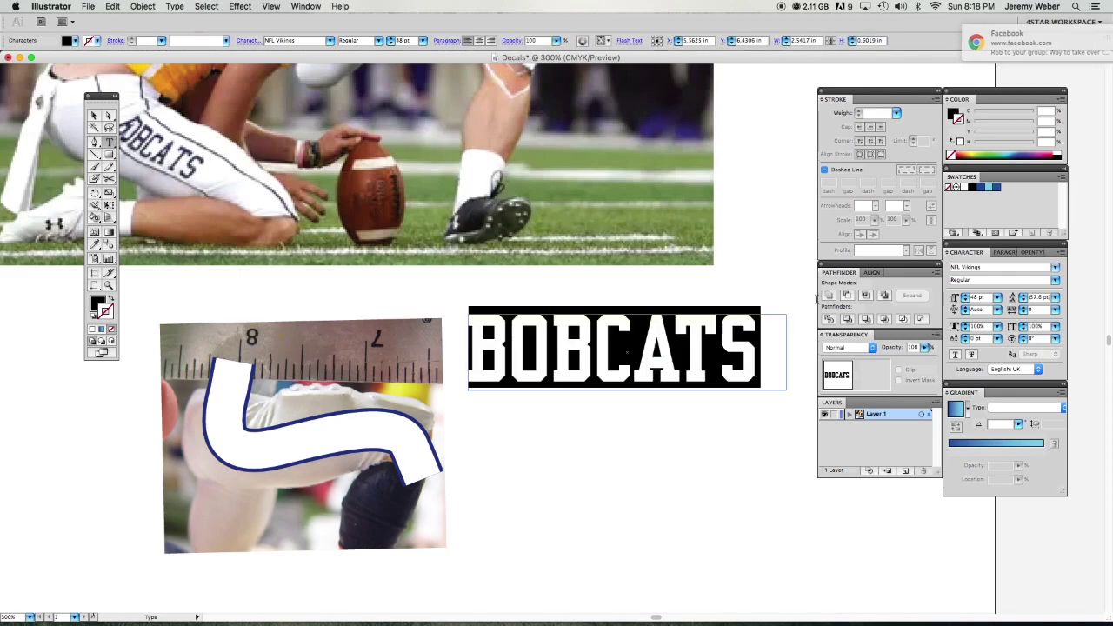
pyautogui.click(964, 301)
pyautogui.click(964, 301)
pyautogui.click(965, 301)
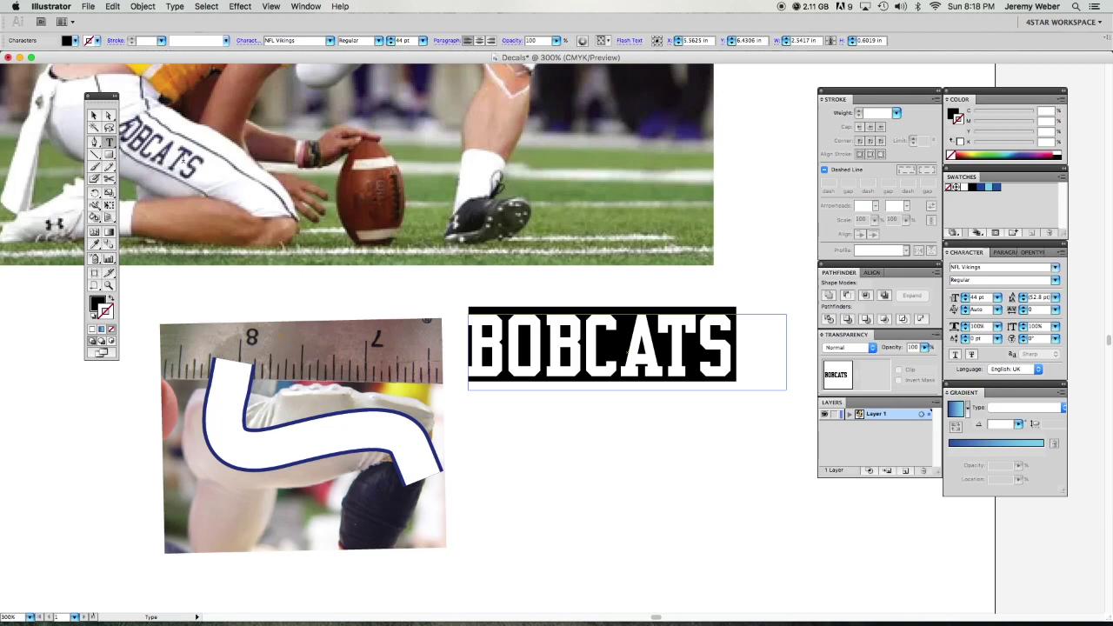
# Recolour the entire BOBCATS text with the navy blue swatch and deselect it.
pyautogui.click(92, 115)
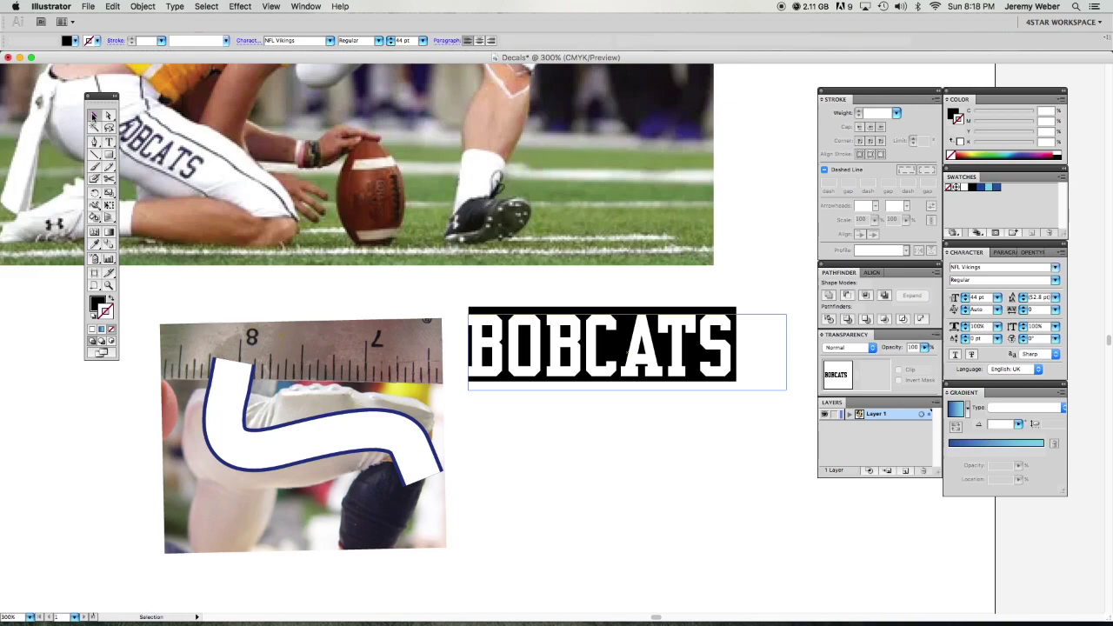
pyautogui.doubleClick(610, 345)
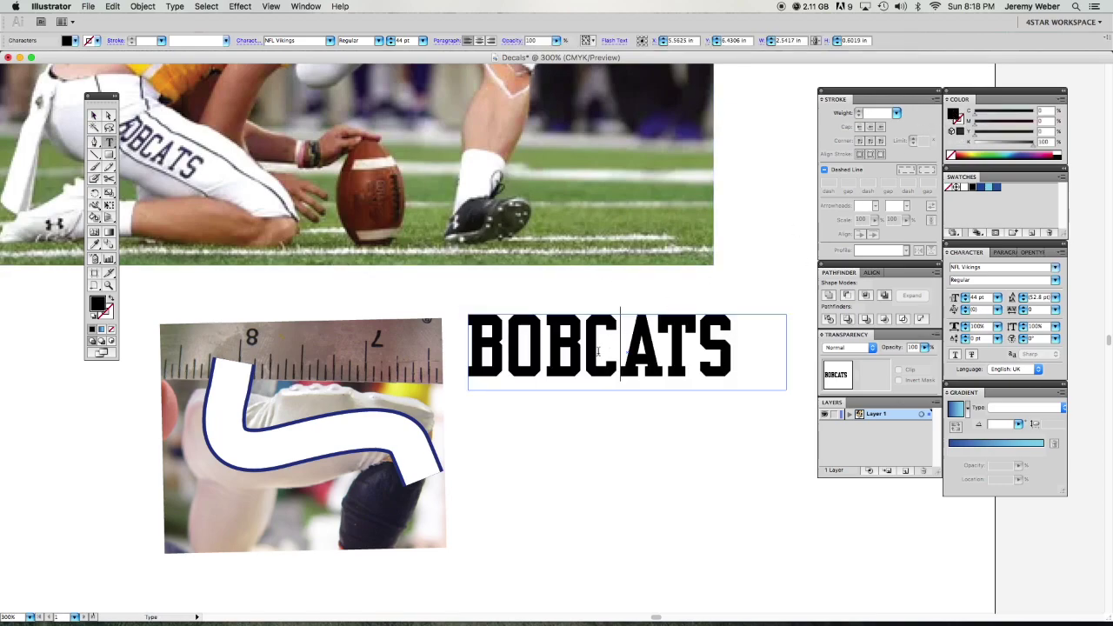
pyautogui.press('super+a')
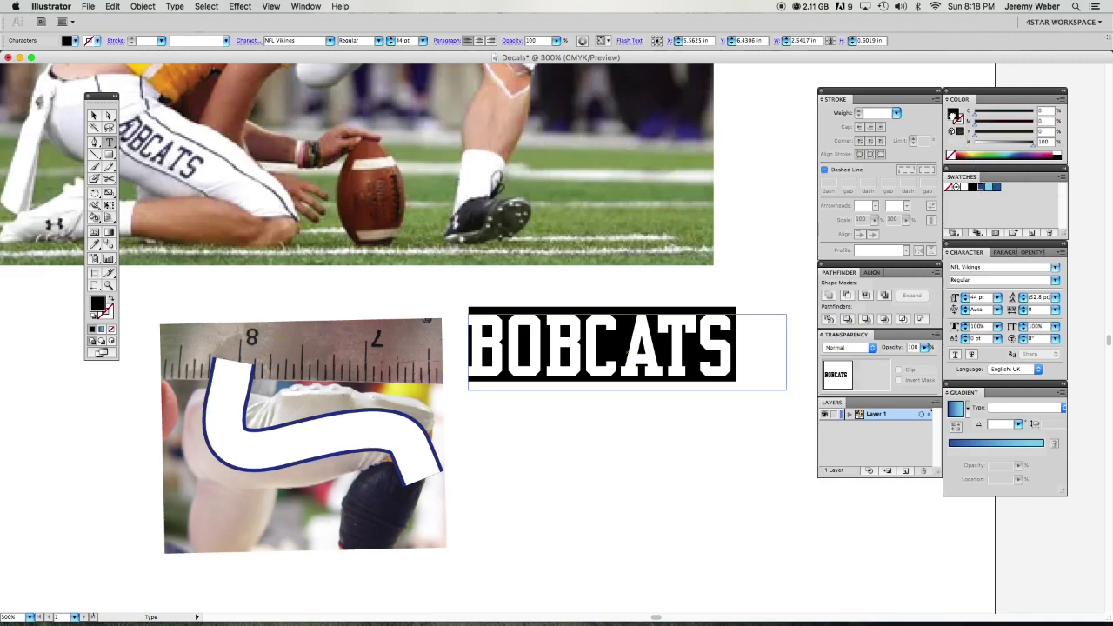
pyautogui.click(980, 186)
pyautogui.click(94, 115)
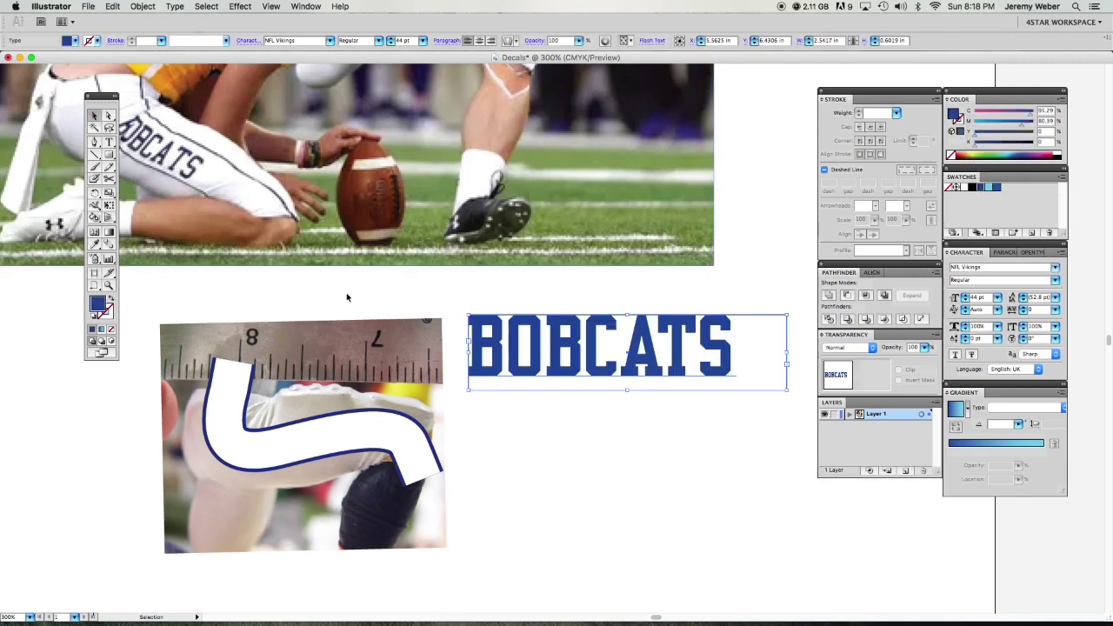
pyautogui.click(544, 424)
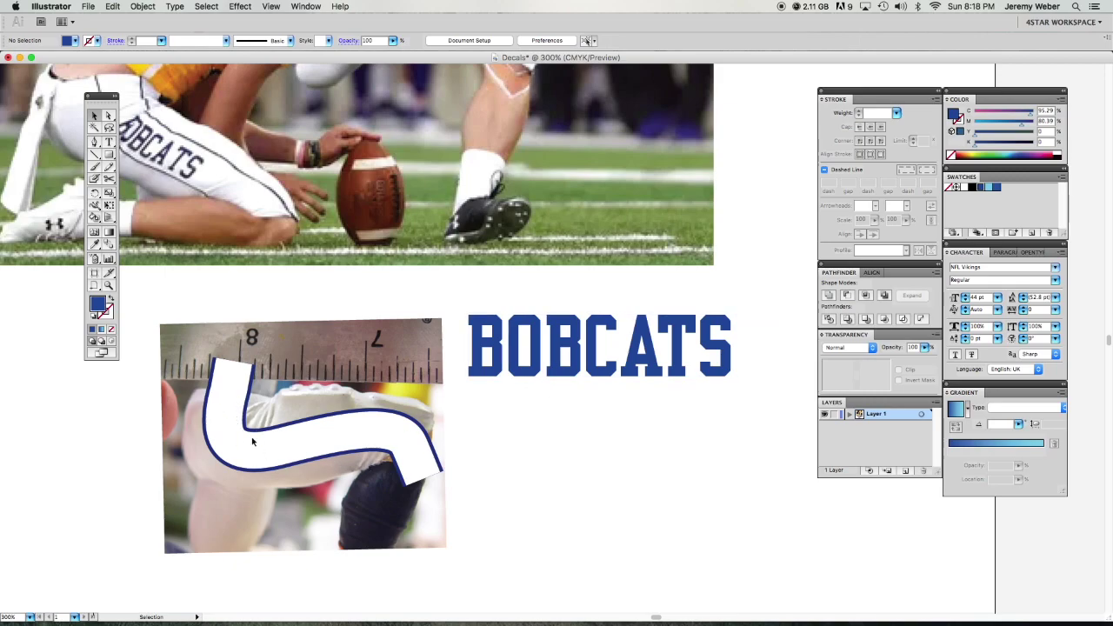
pyautogui.click(565, 346)
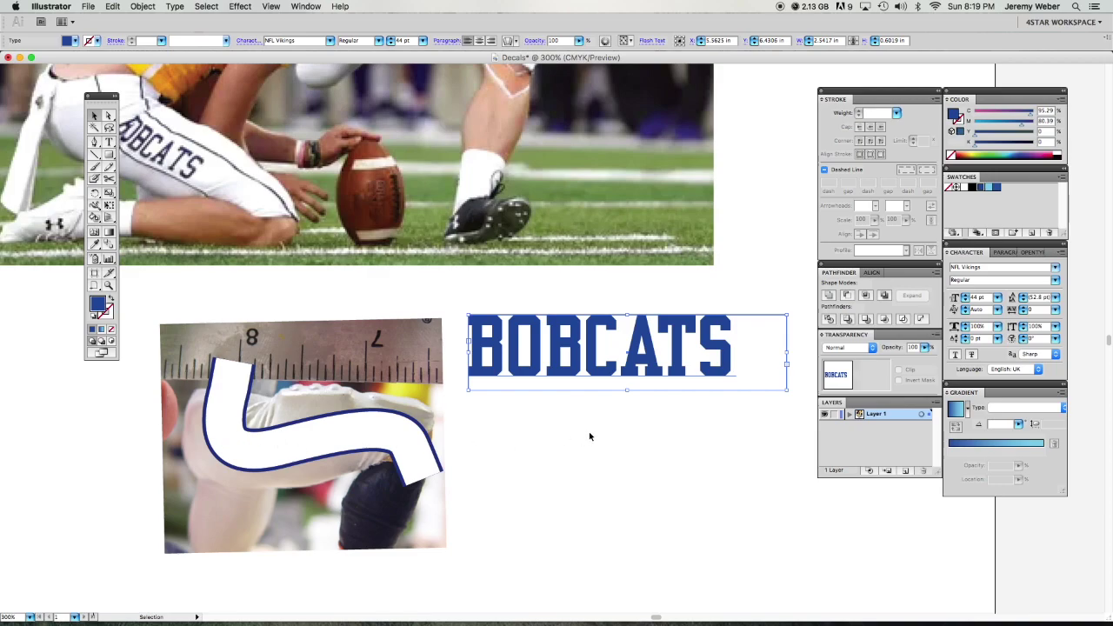
pyautogui.click(161, 293)
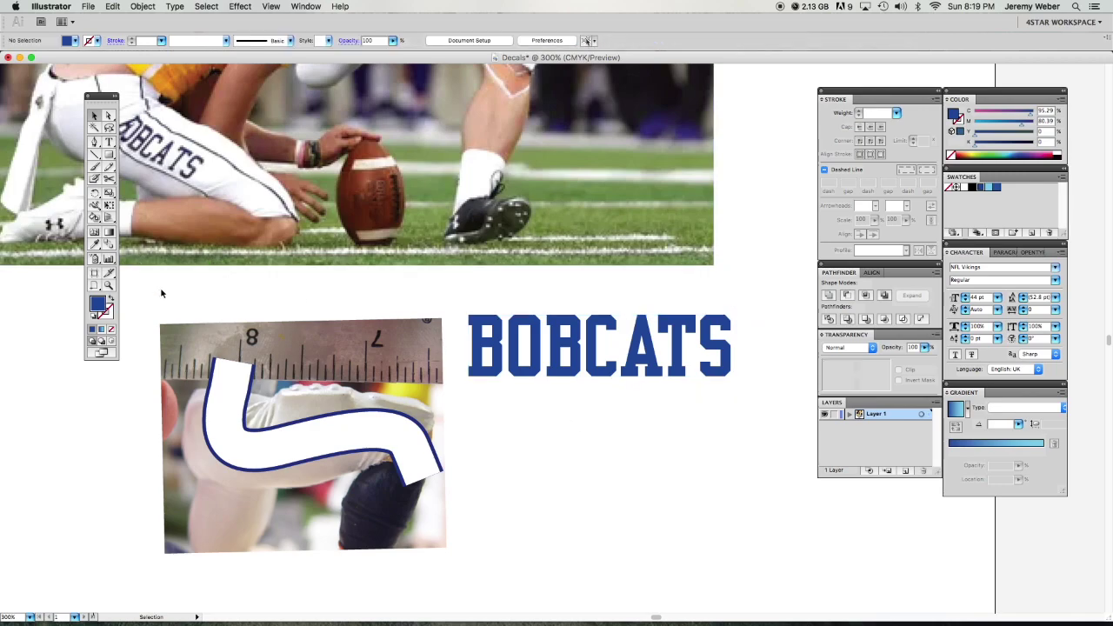
# Draw a curved open path with no fill and a 1 pt black stroke just inside the stripe's lower navy edge.
pyautogui.click(94, 318)
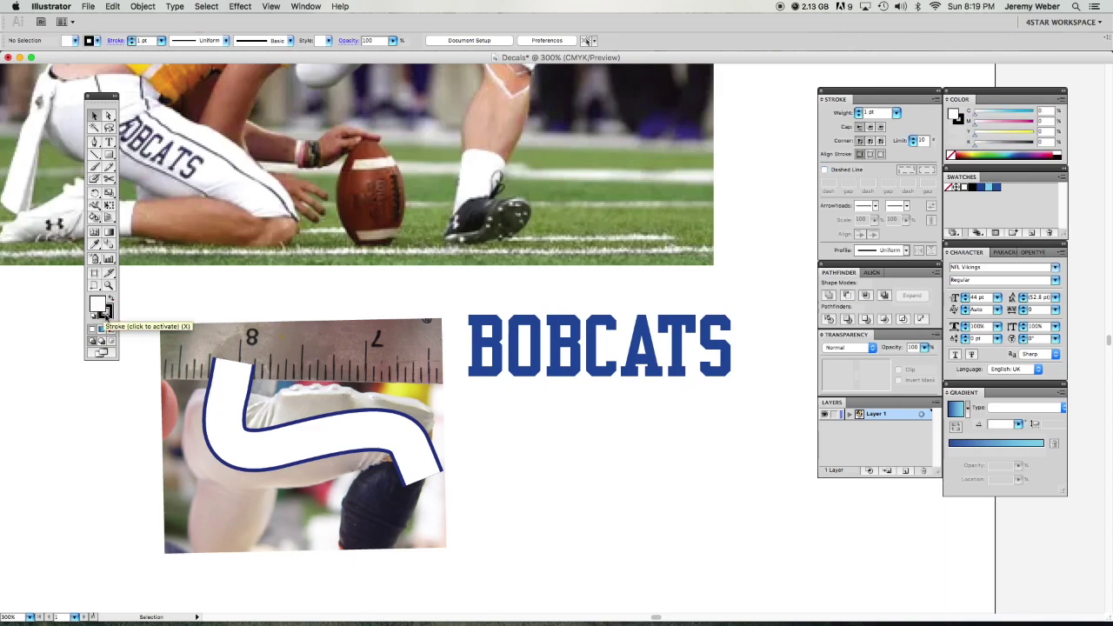
pyautogui.click(110, 329)
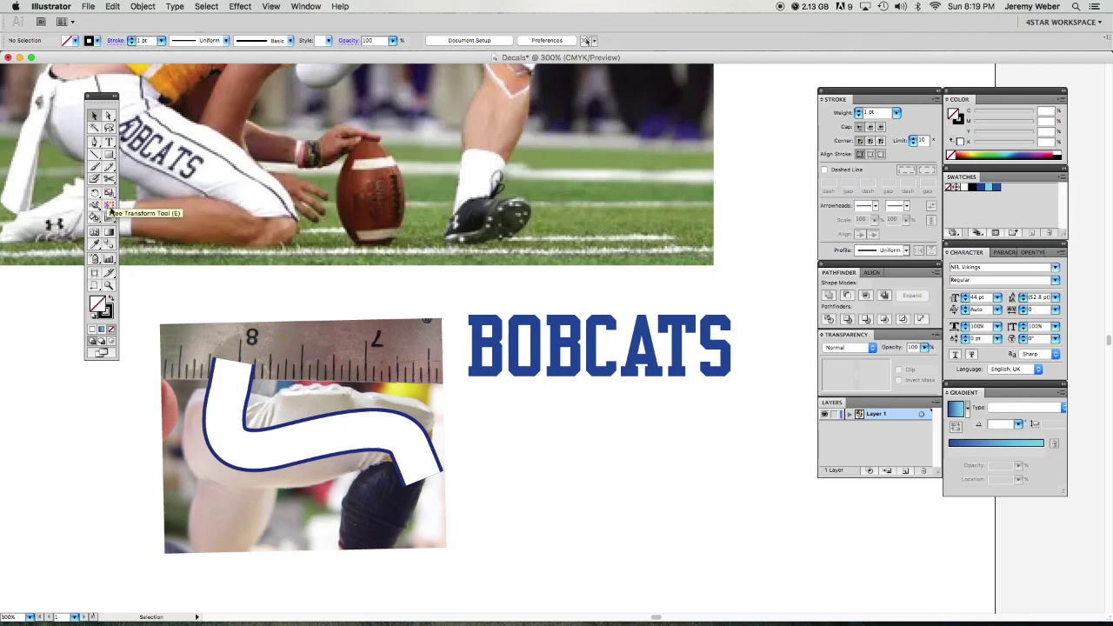
pyautogui.click(94, 141)
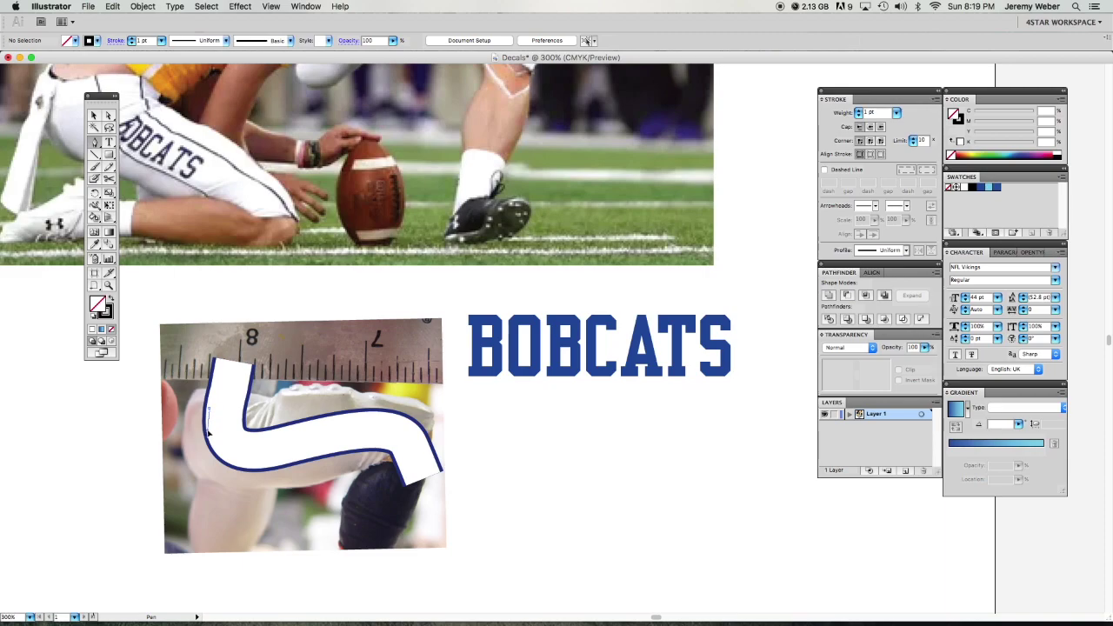
pyautogui.click(209, 432)
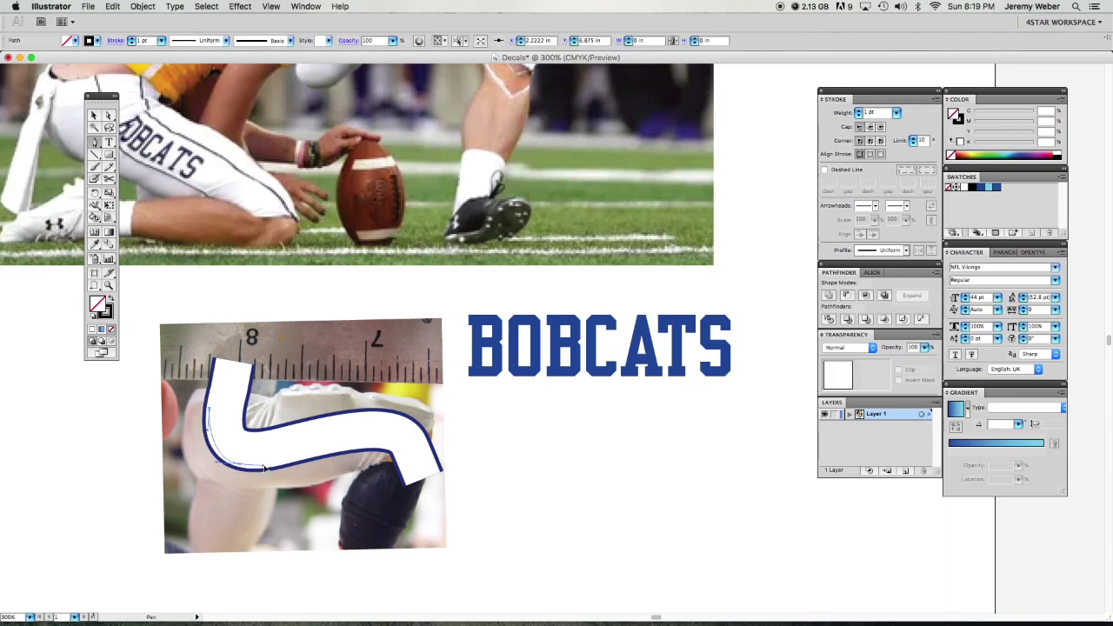
pyautogui.moveTo(265, 467); pyautogui.dragTo(329, 451)
pyautogui.click(370, 450)
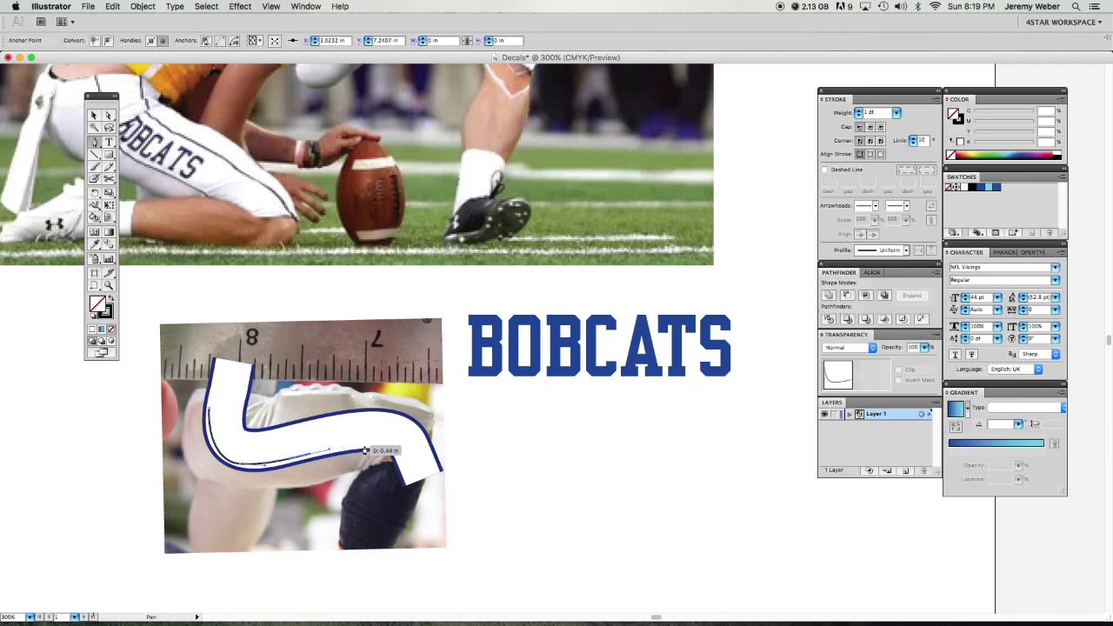
pyautogui.moveTo(370, 447); pyautogui.dragTo(378, 447)
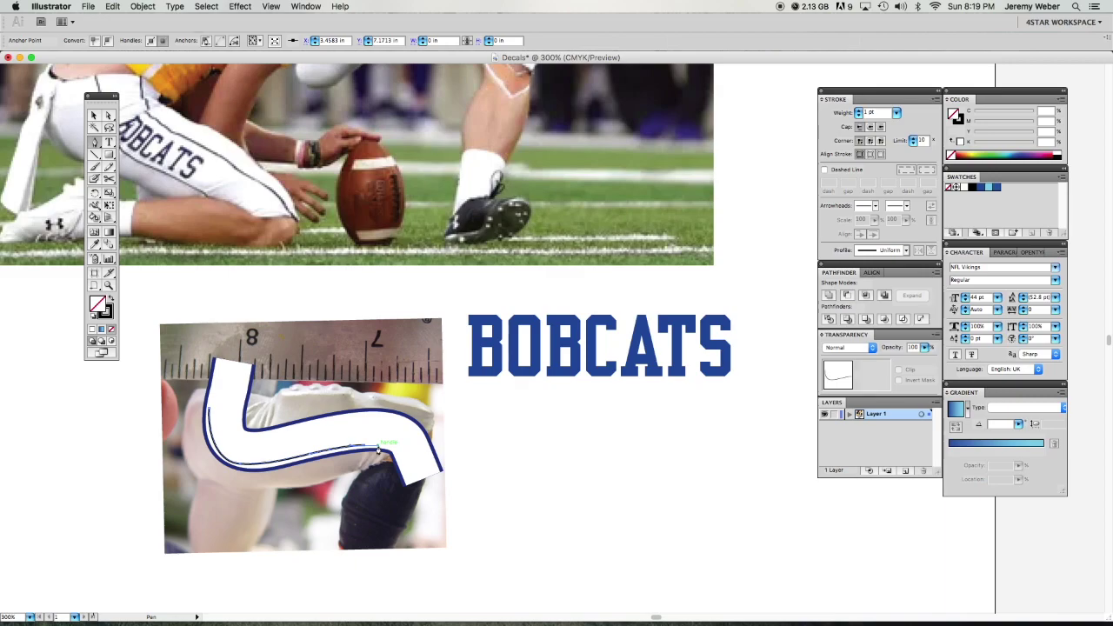
pyautogui.moveTo(378, 449); pyautogui.dragTo(377, 449)
# Copy the BOBCATS text and reduce the original's font size to 22 pt.
pyautogui.click(109, 143)
pyautogui.doubleClick(579, 346)
pyautogui.press('super+c')
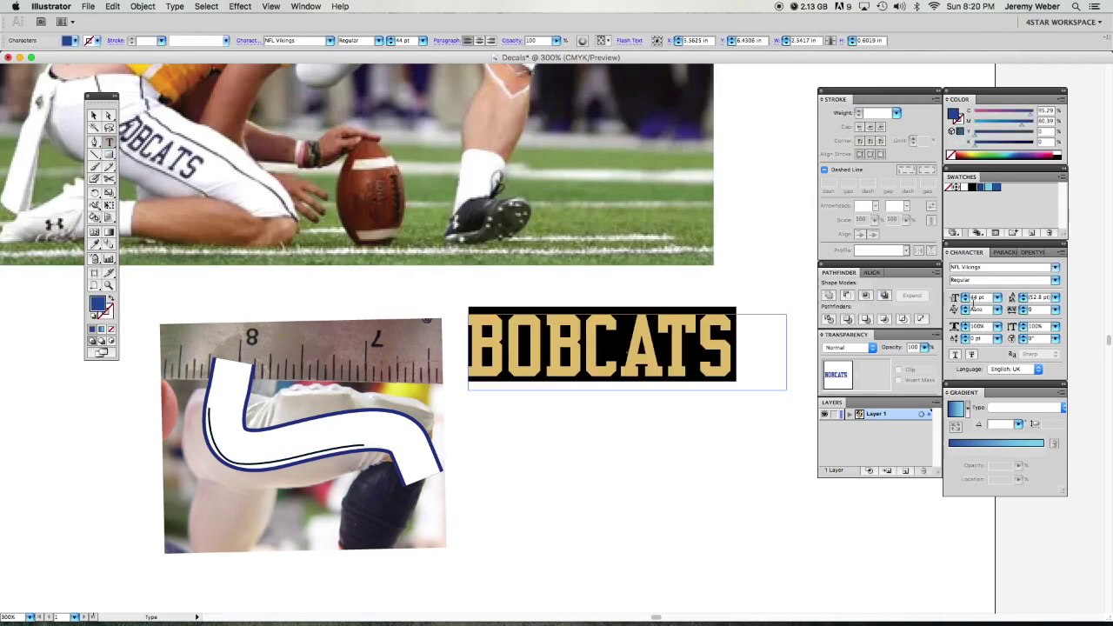
pyautogui.moveTo(965, 301); pyautogui.dragTo(965, 301)
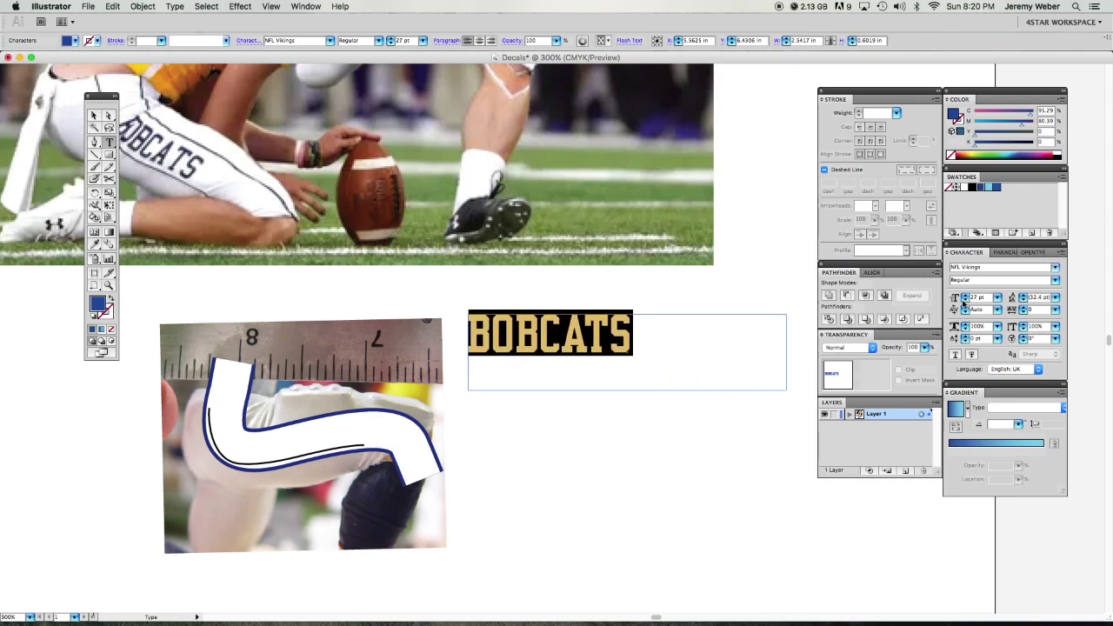
pyautogui.click(963, 301)
pyautogui.click(964, 301)
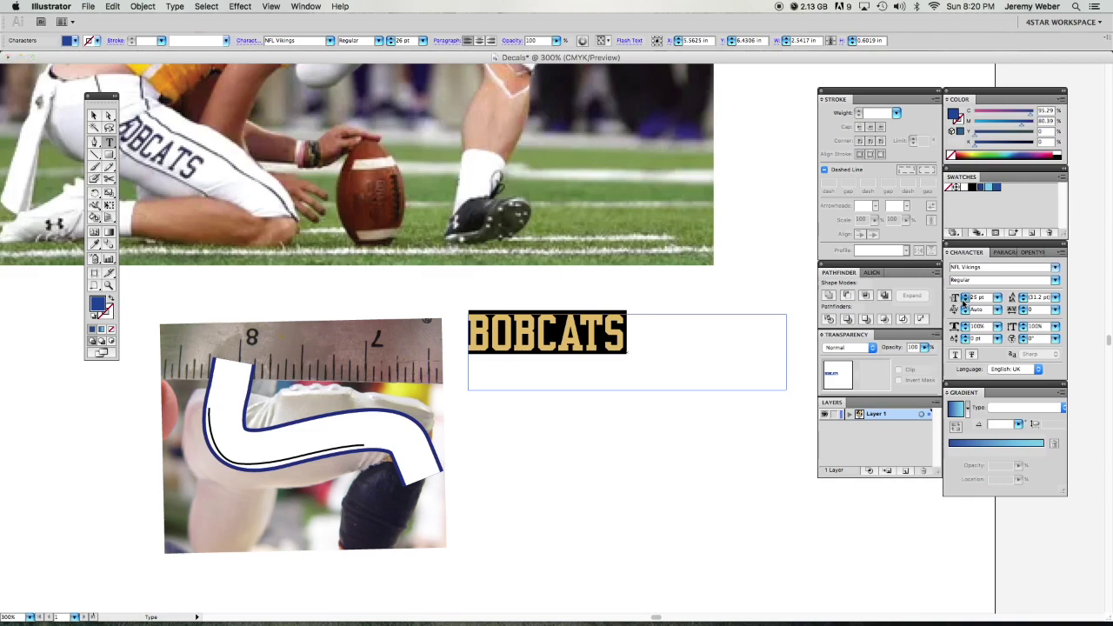
pyautogui.click(963, 301)
pyautogui.click(964, 301)
pyautogui.click(964, 301)
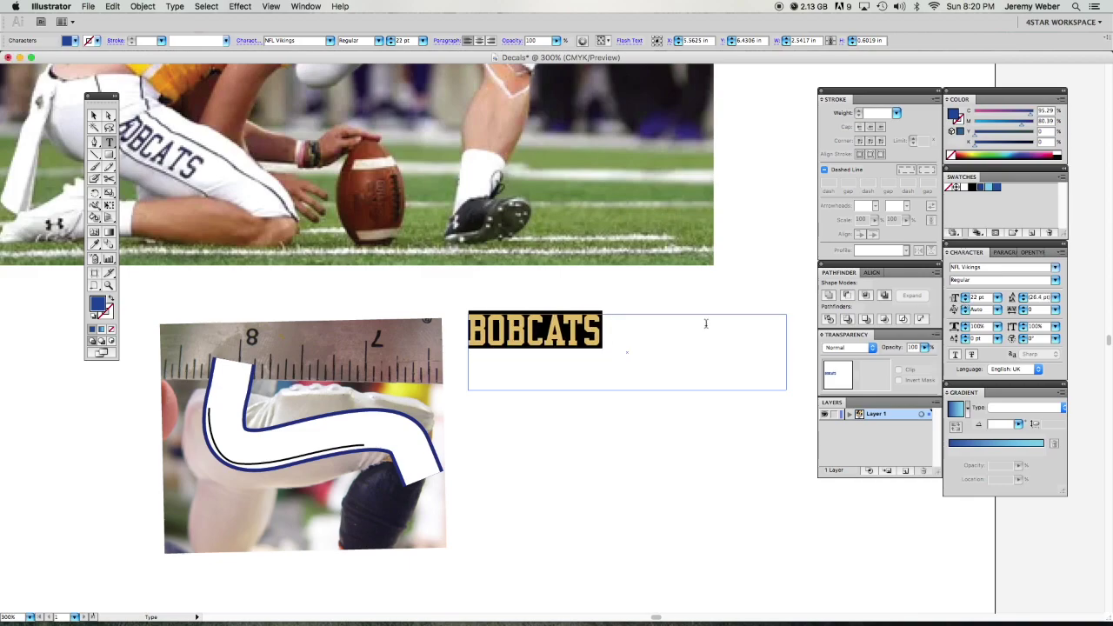
# Paste the copied BOBCATS lettering as type on the curved path inside the stripe.
pyautogui.click(109, 145)
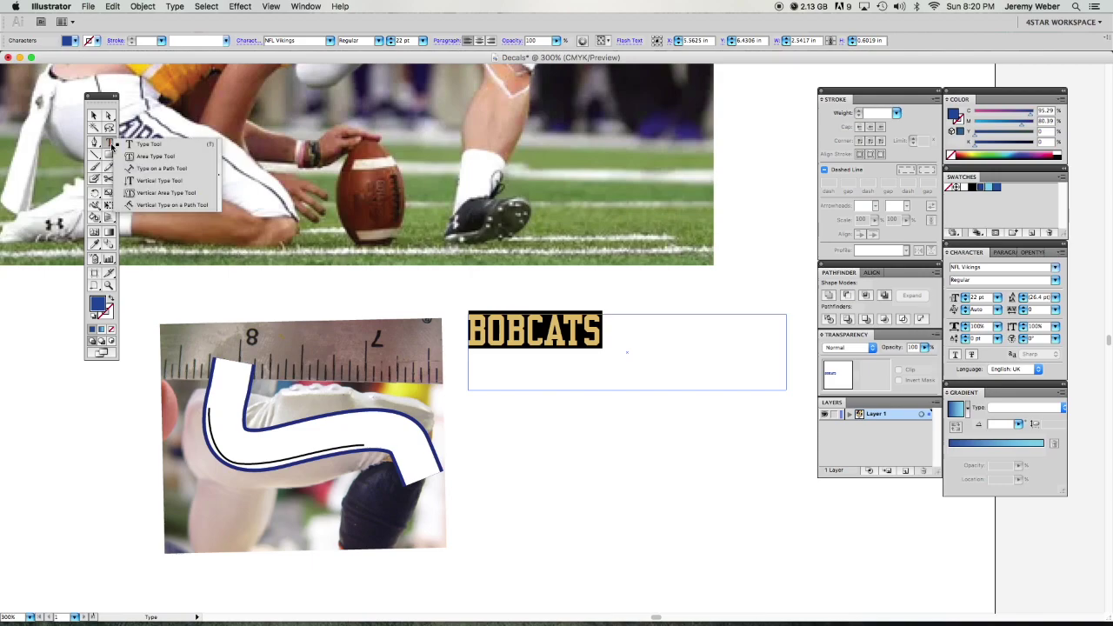
pyautogui.click(161, 170)
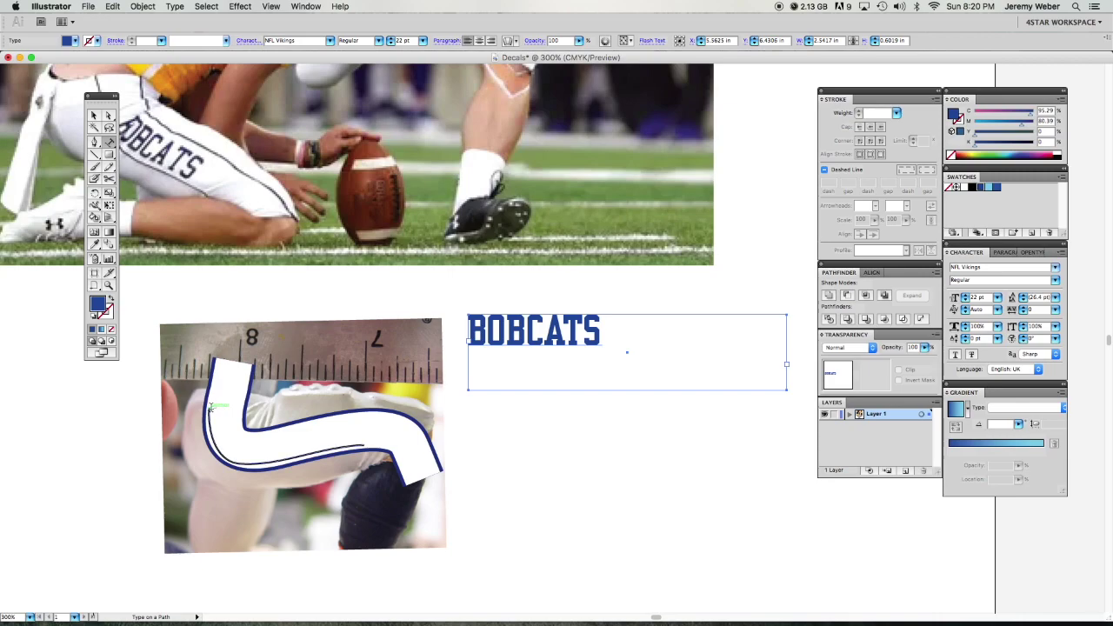
pyautogui.click(210, 406)
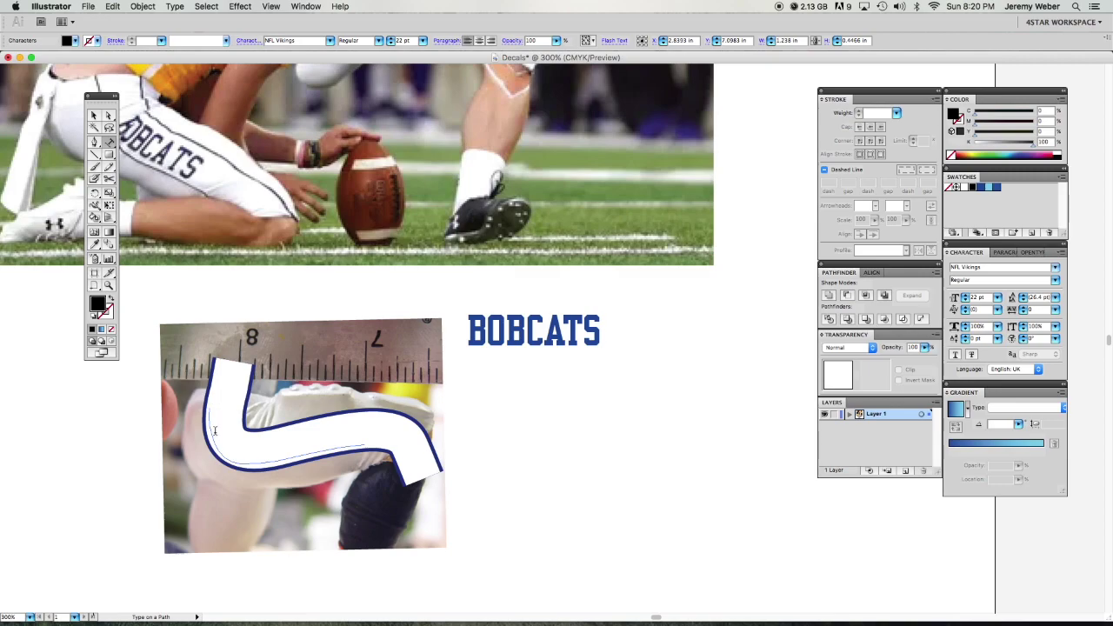
pyautogui.press('super+v')
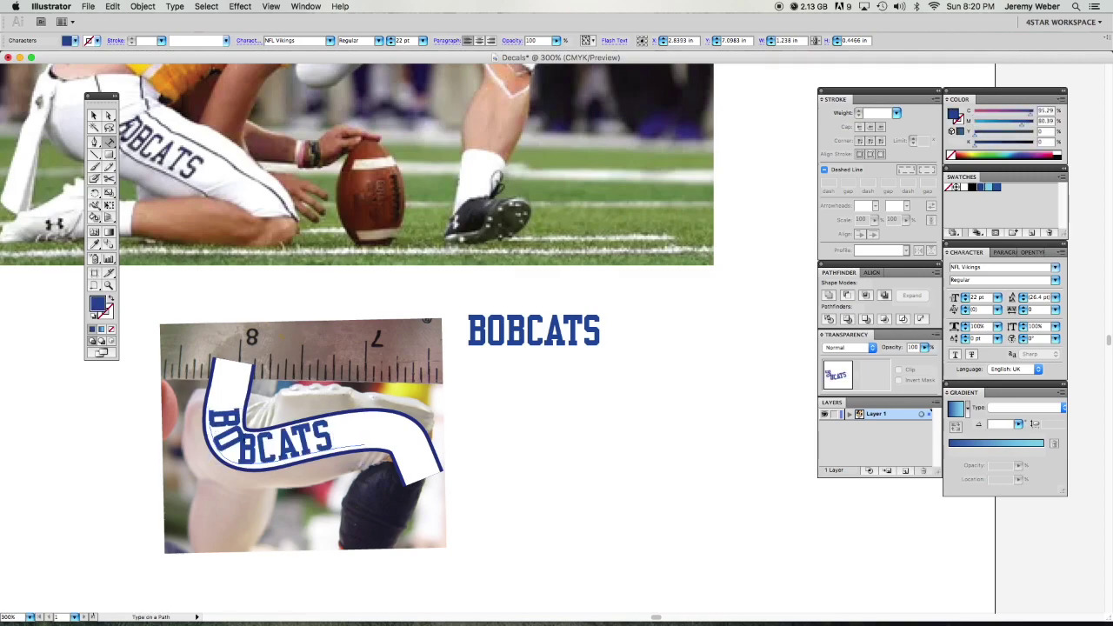
# Set the curved BOBCATS lettering to 20 pt with a vertical scale of 86%.
pyautogui.press('super+a')
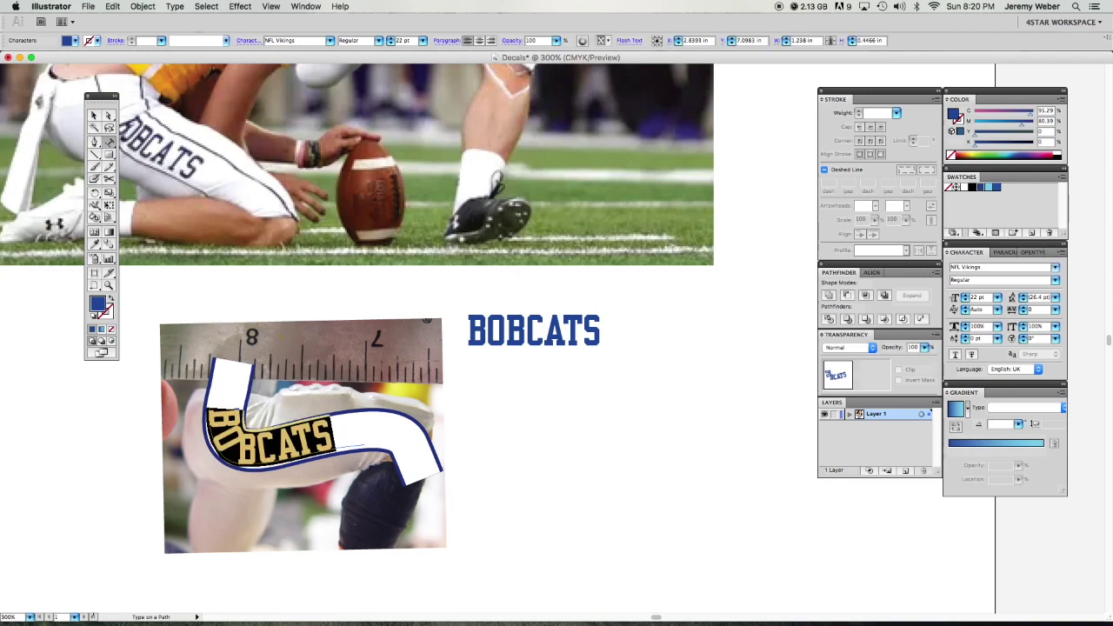
pyautogui.click(964, 300)
pyautogui.click(964, 300)
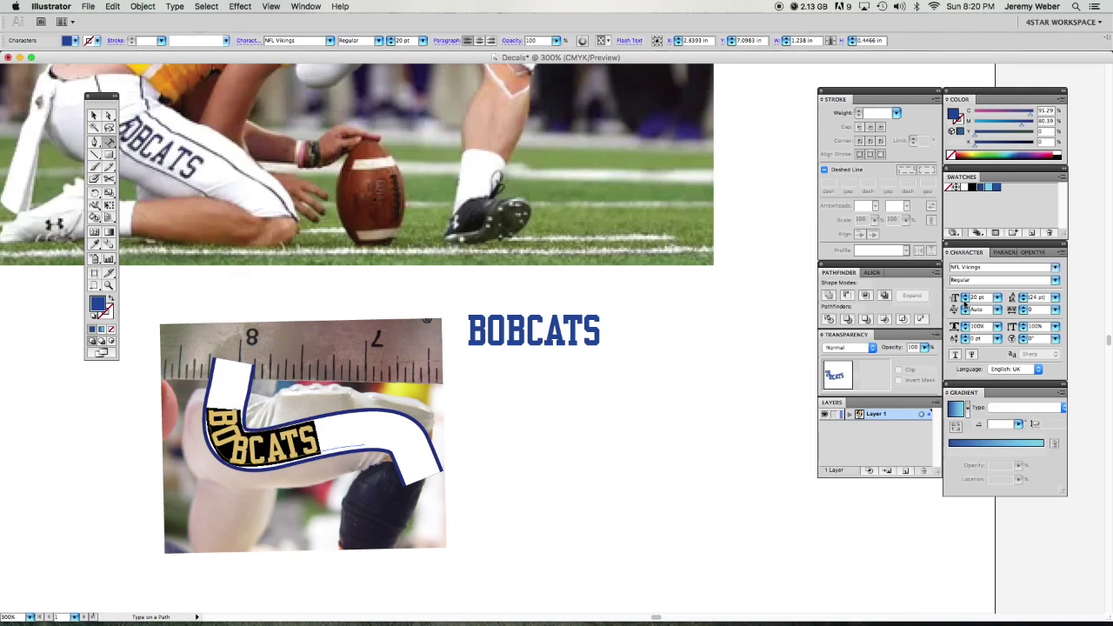
pyautogui.click(1025, 329)
pyautogui.click(1025, 330)
pyautogui.click(1025, 330)
pyautogui.click(1025, 330)
pyautogui.click(1025, 330)
pyautogui.click(1025, 330)
pyautogui.click(1025, 330)
pyautogui.click(1026, 330)
pyautogui.click(1026, 330)
pyautogui.click(93, 116)
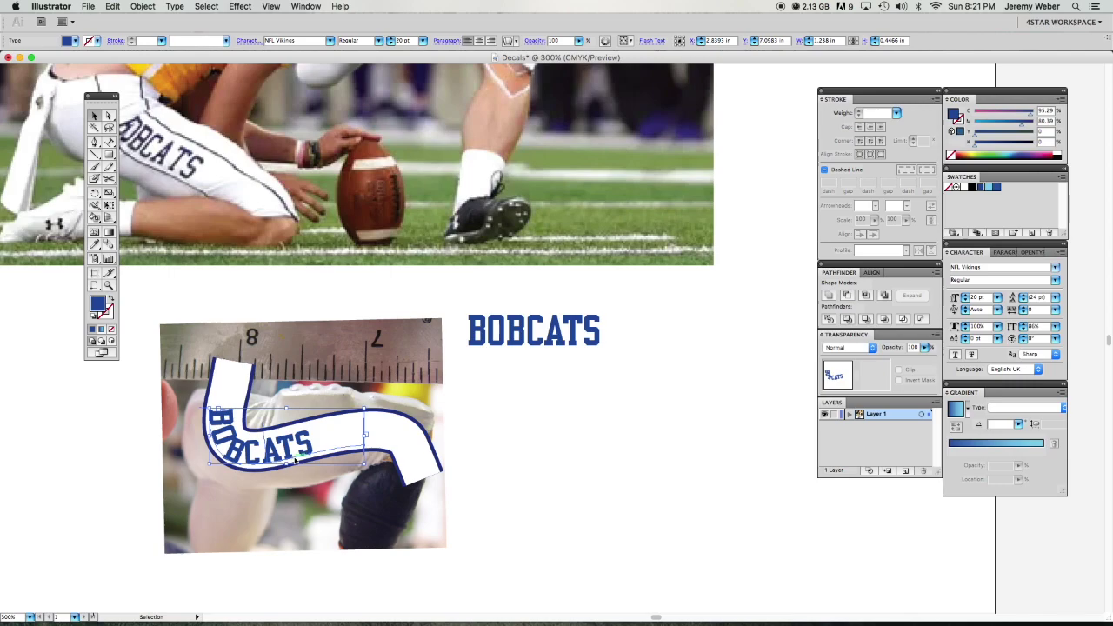
pyautogui.click(474, 557)
# Reshape the text path by moving its lower curve and right-hand anchor points so BOBCATS follows the stripe's bend.
pyautogui.click(283, 451)
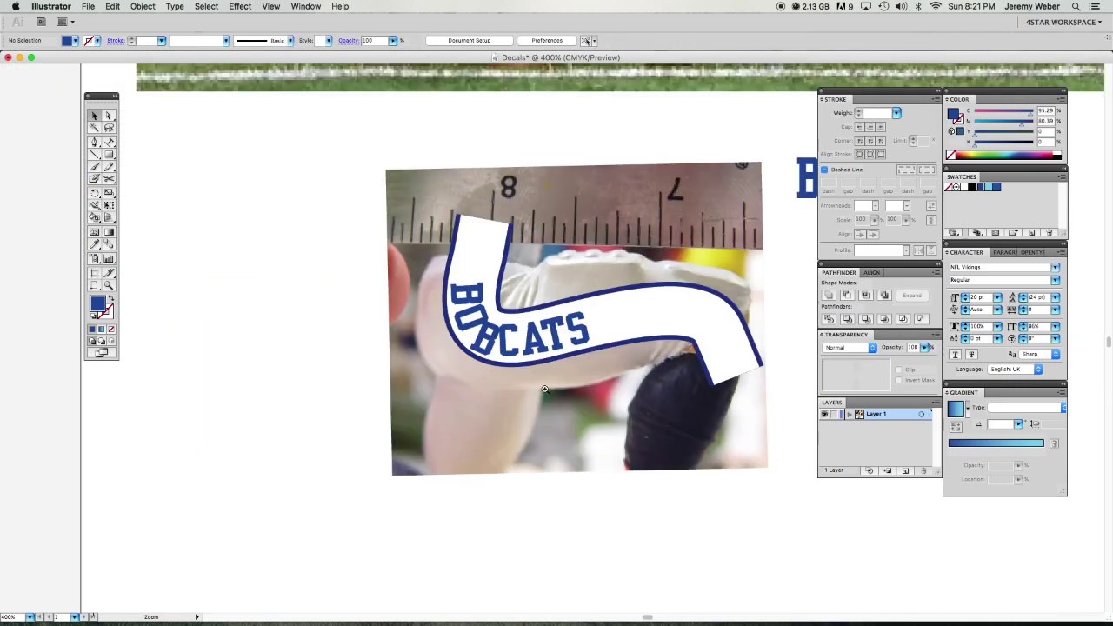
pyautogui.click(570, 350)
pyautogui.click(109, 117)
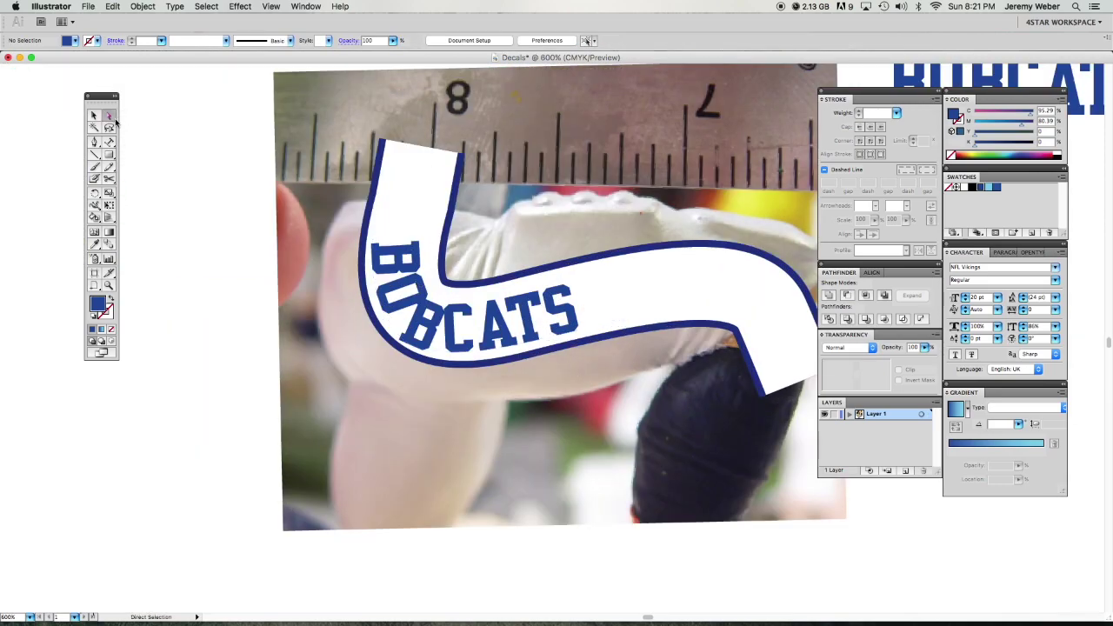
pyautogui.click(440, 357)
pyautogui.click(423, 385)
pyautogui.moveTo(436, 353); pyautogui.dragTo(454, 349)
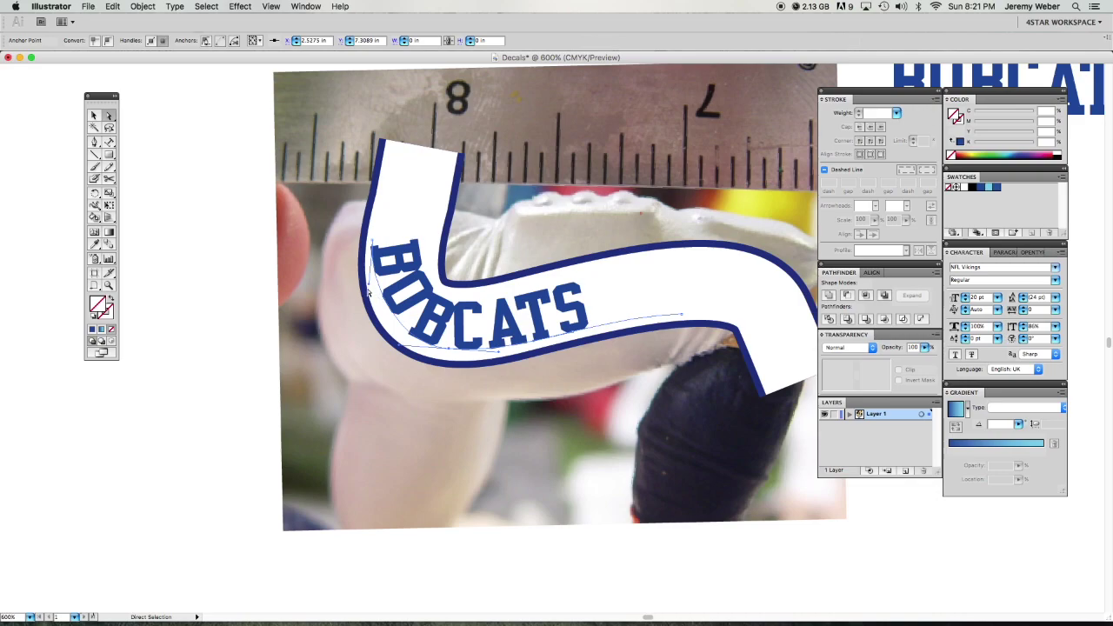
pyautogui.click(576, 329)
pyautogui.moveTo(577, 333); pyautogui.dragTo(581, 332)
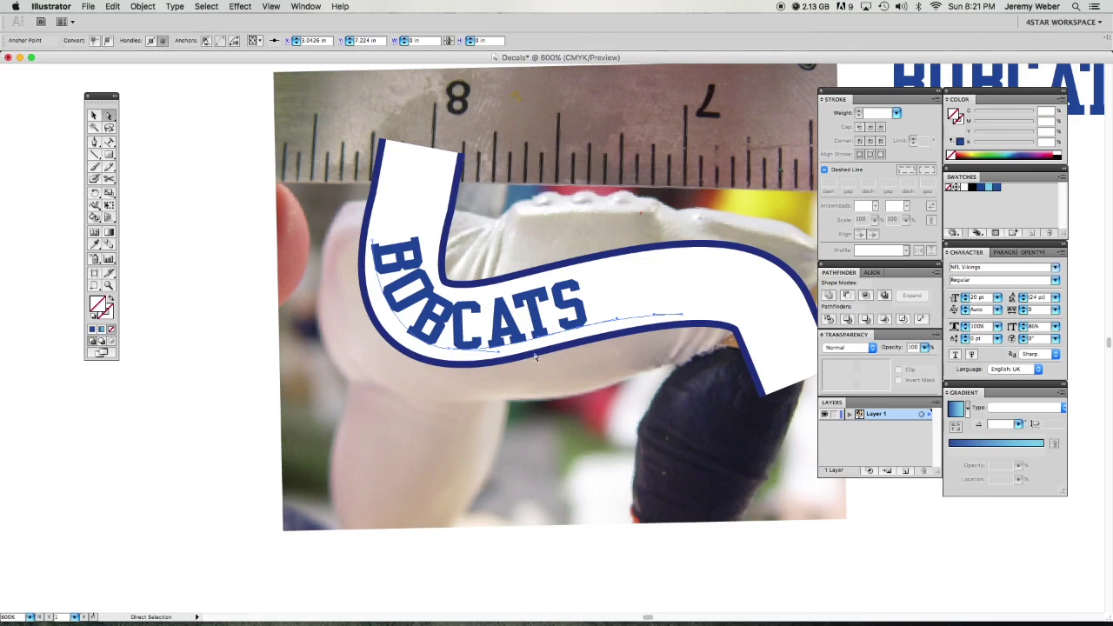
# Delete the curved BOBCATS path text from the stripe.
pyautogui.press('super+minus')
pyautogui.press('super+minus')
pyautogui.press('space')
pyautogui.moveTo(552, 339); pyautogui.dragTo(477, 416)
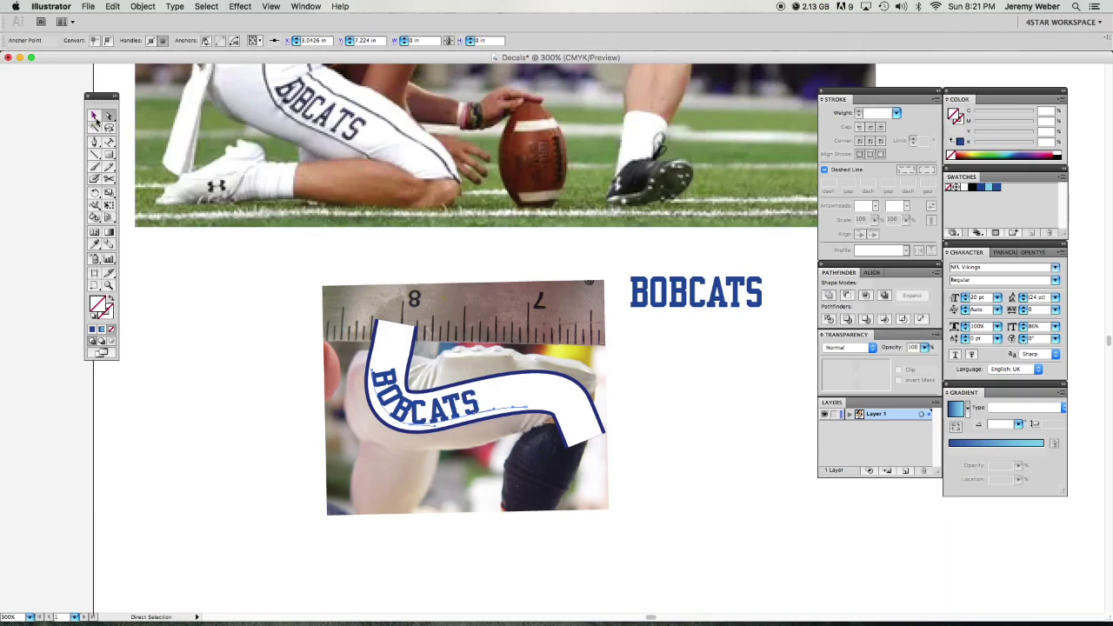
pyautogui.click(94, 116)
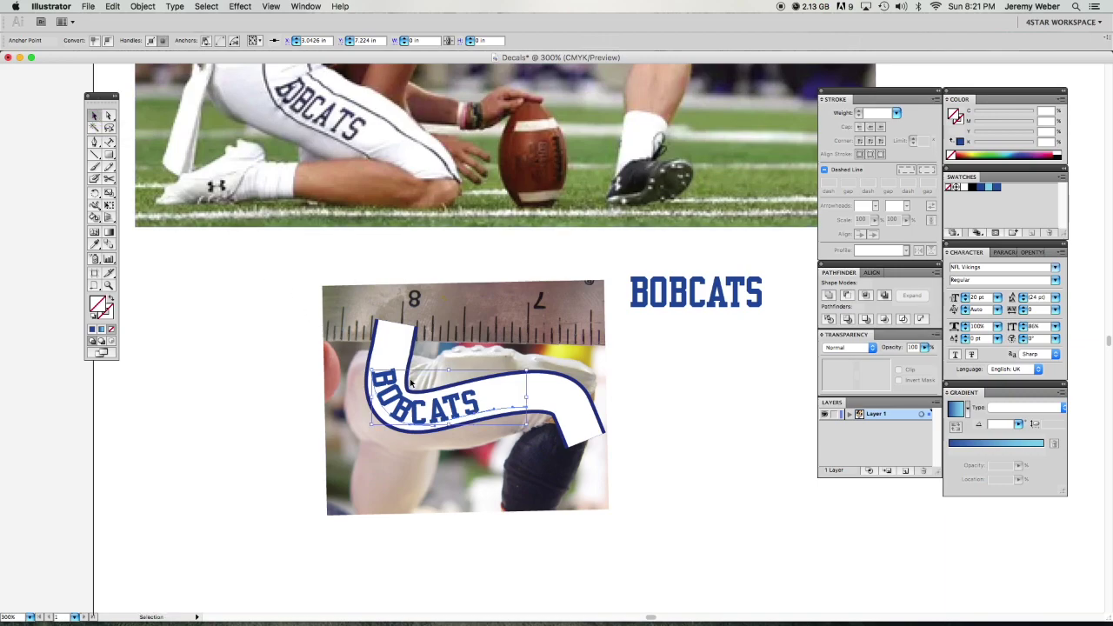
pyautogui.click(426, 419)
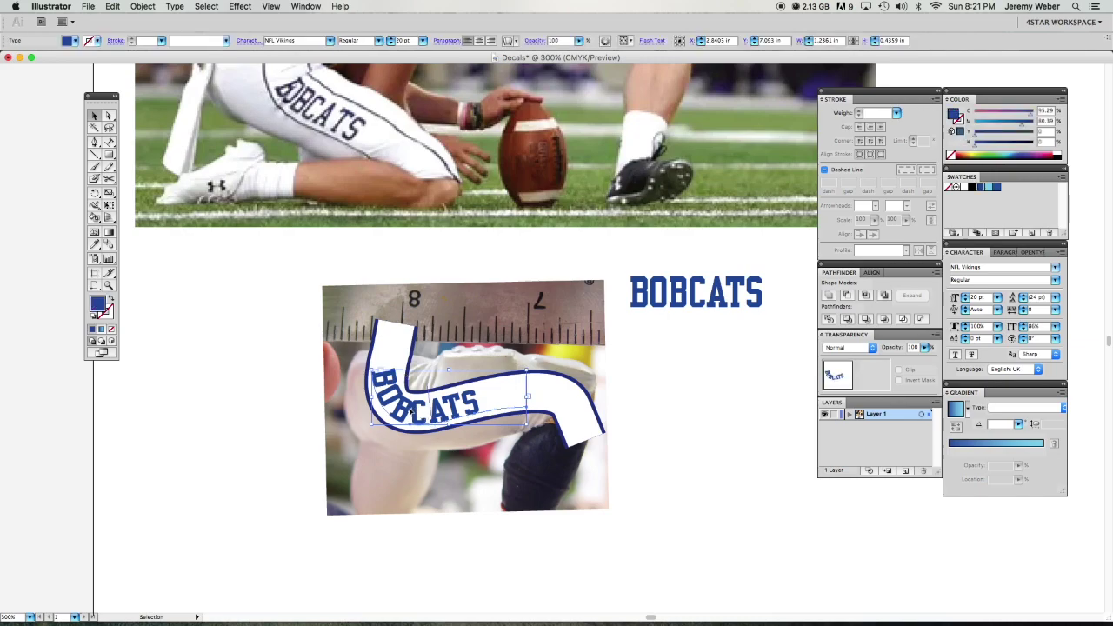
pyautogui.press('Delete')
# Move the straight BOBCATS text slightly down beside the ruler photo and convert it to outlines.
pyautogui.click(696, 300)
pyautogui.moveTo(684, 288); pyautogui.dragTo(678, 345)
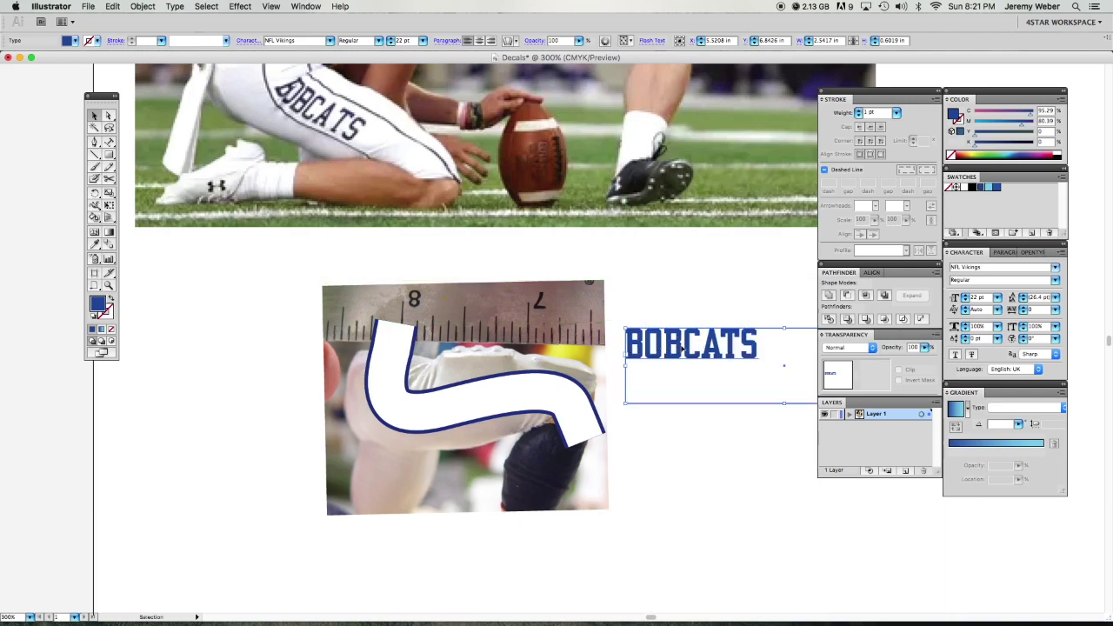
pyautogui.click(143, 7)
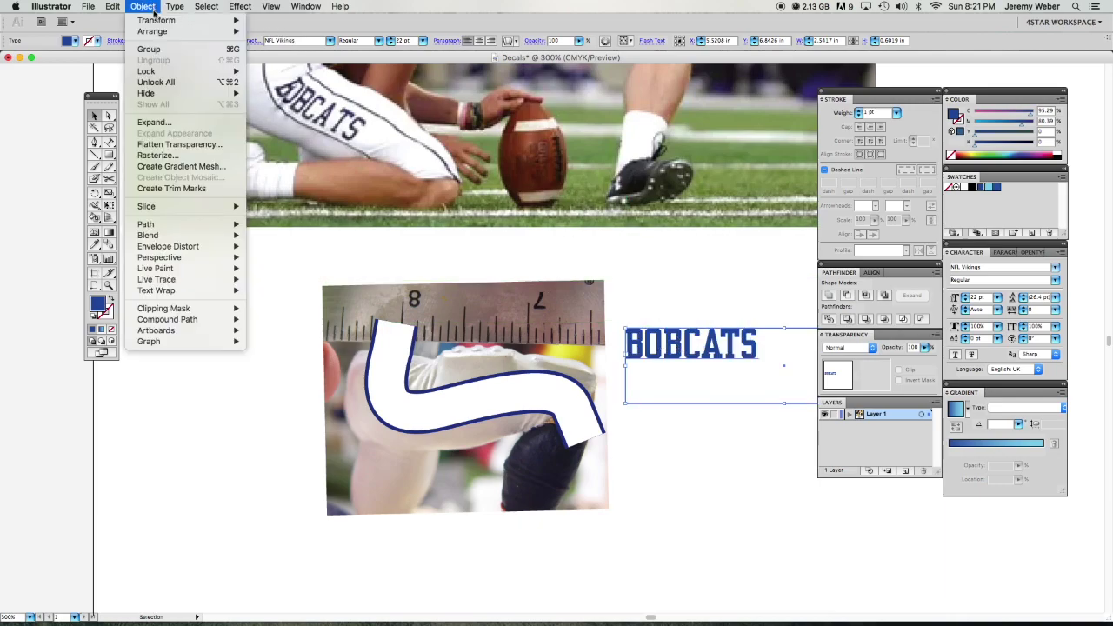
pyautogui.moveTo(185, 7)
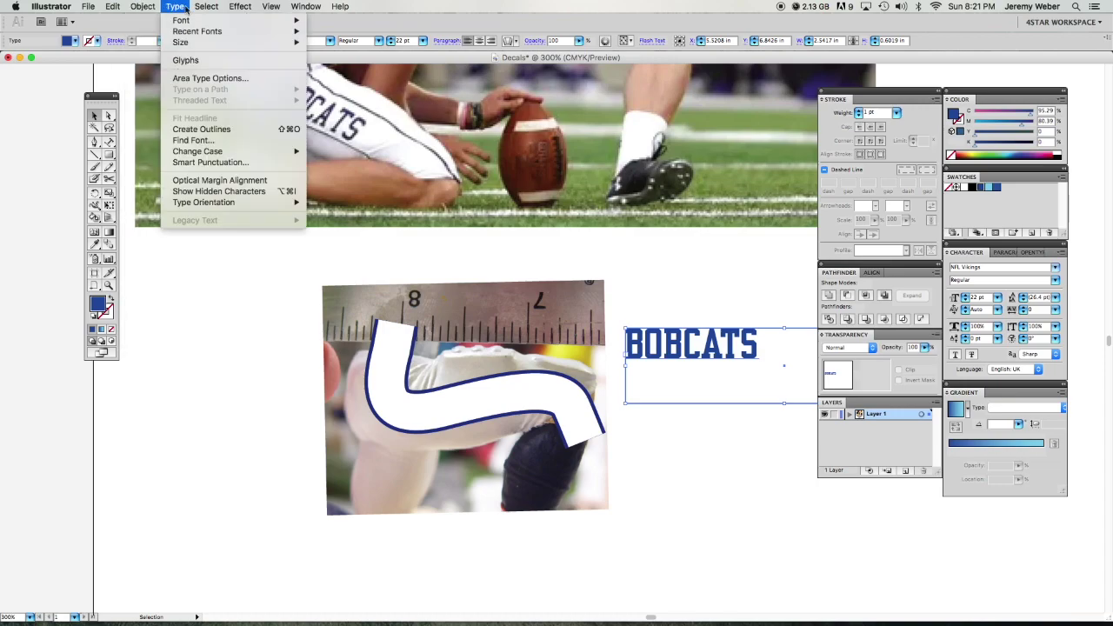
pyautogui.click(224, 129)
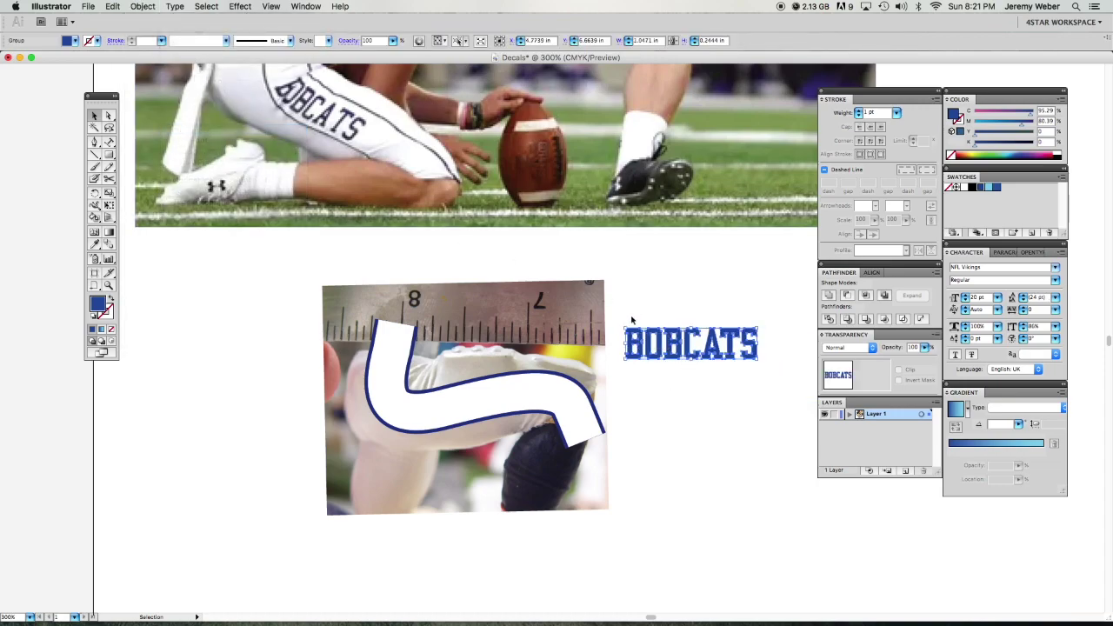
# Move the outlined BOBCATS lettering onto the white stripe and scale it down proportionally to about 0.80 in wide.
pyautogui.click(676, 377)
pyautogui.click(692, 350)
pyautogui.moveTo(681, 351); pyautogui.dragTo(474, 421)
pyautogui.press('super+equal')
pyautogui.press('super+equal')
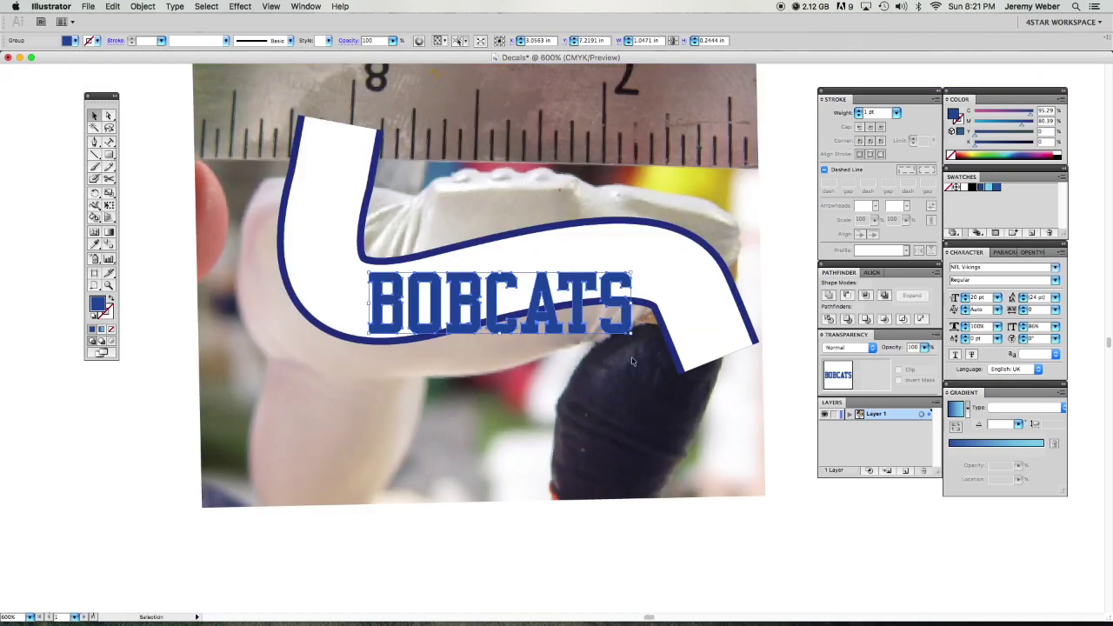
pyautogui.moveTo(632, 334); pyautogui.dragTo(572, 319)
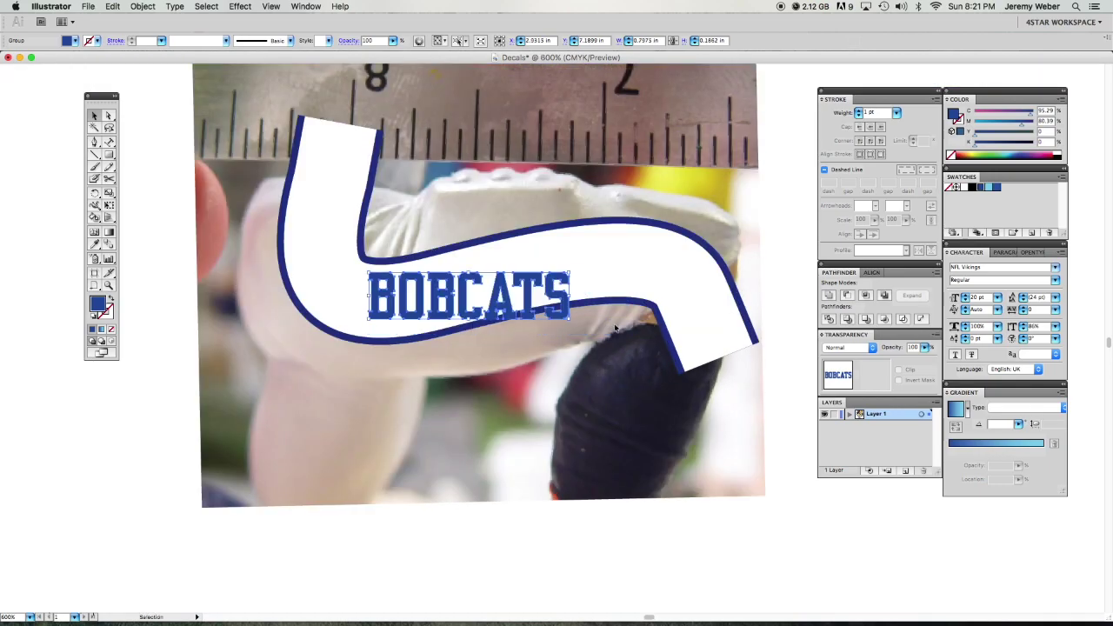
# Move the BOBCATS lettering just below the stripe and ungroup it into separate letters.
pyautogui.moveTo(449, 300); pyautogui.dragTo(376, 409)
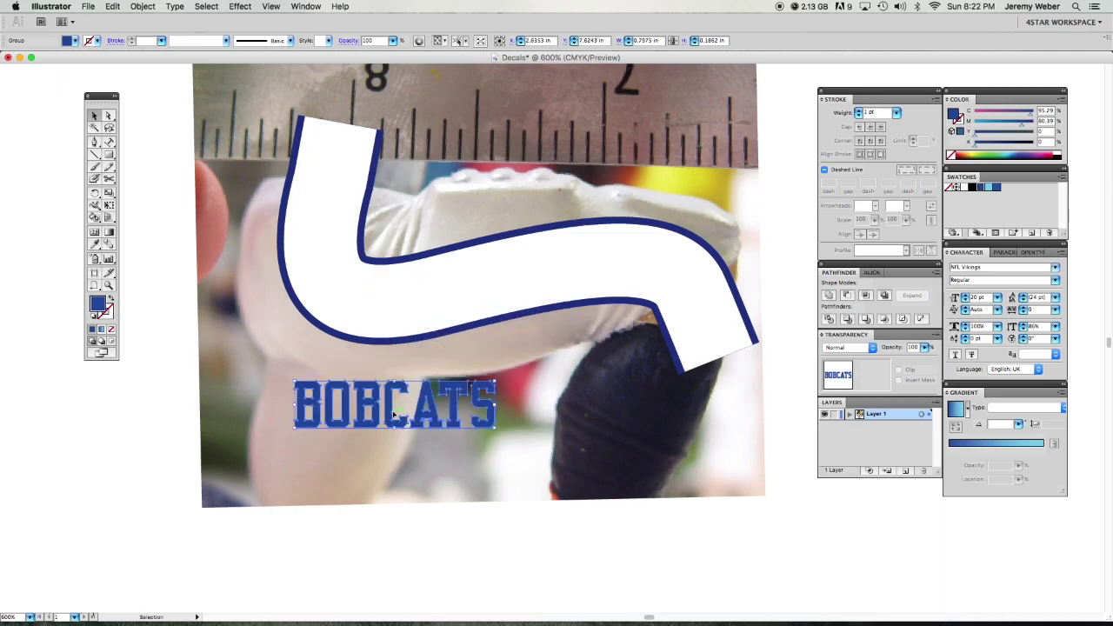
pyautogui.click(143, 7)
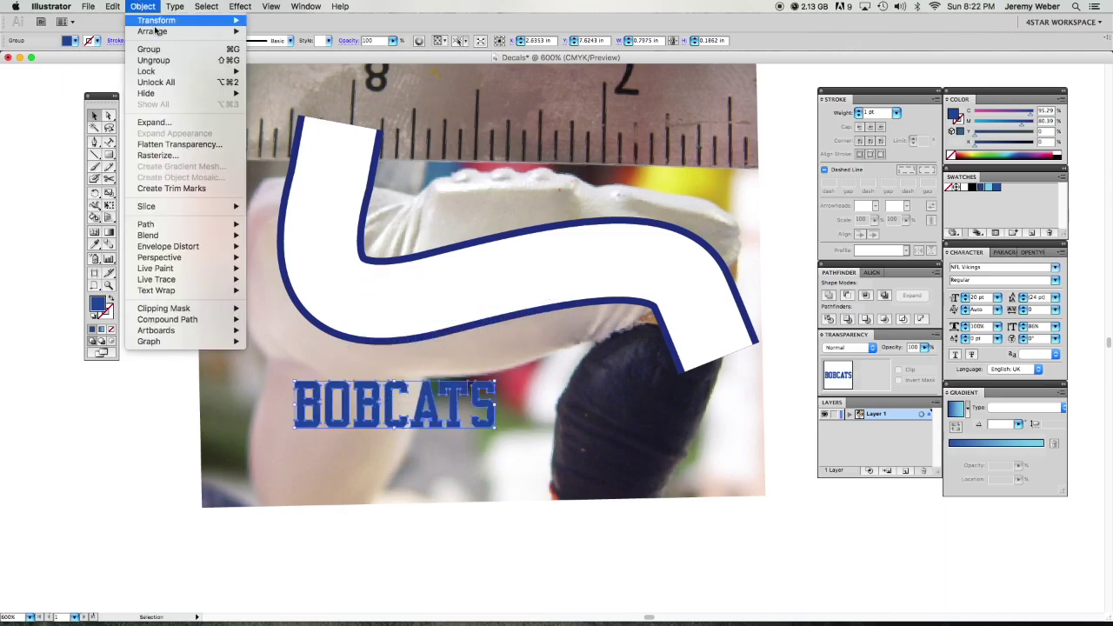
pyautogui.click(162, 60)
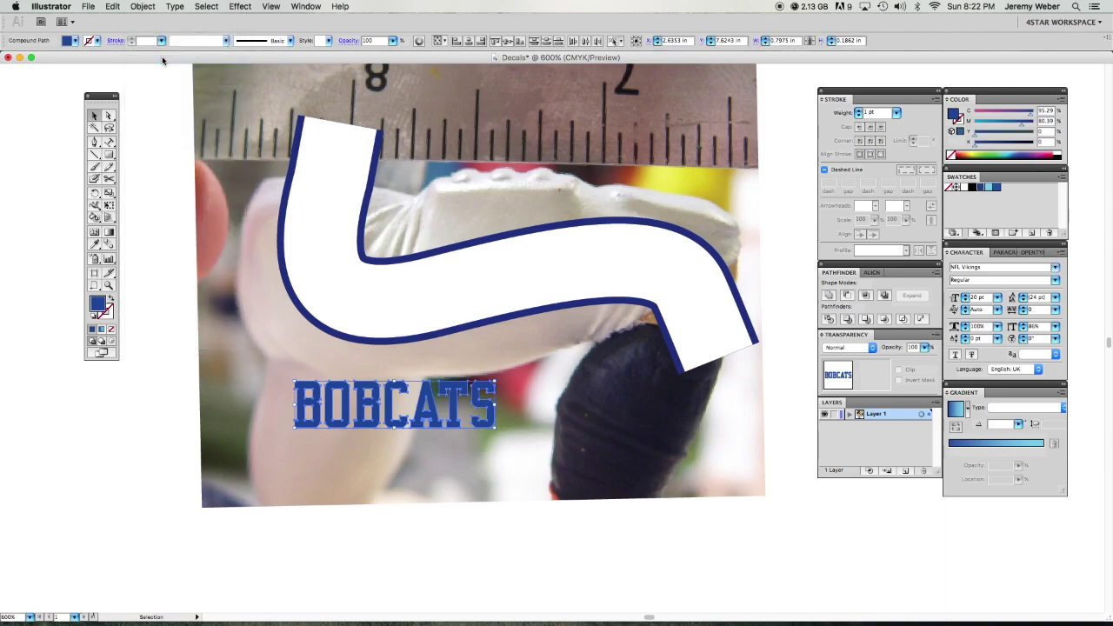
pyautogui.click(259, 364)
# Place the first B inside the stripe's lower bend and rotate it clockwise to follow the curve.
pyautogui.click(315, 420)
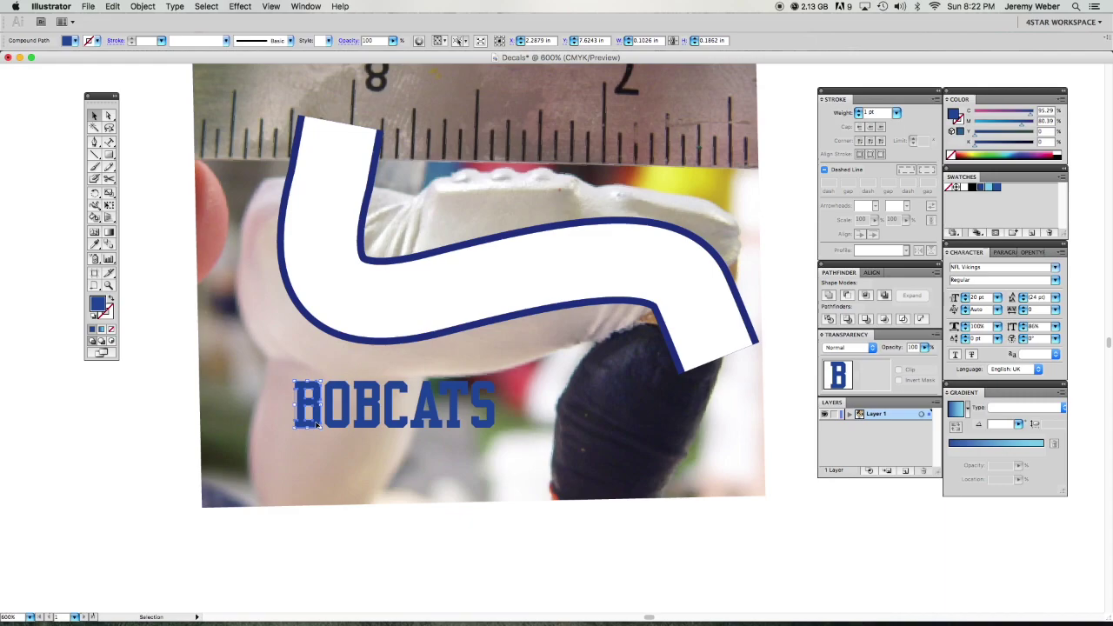
pyautogui.moveTo(315, 427); pyautogui.dragTo(333, 296)
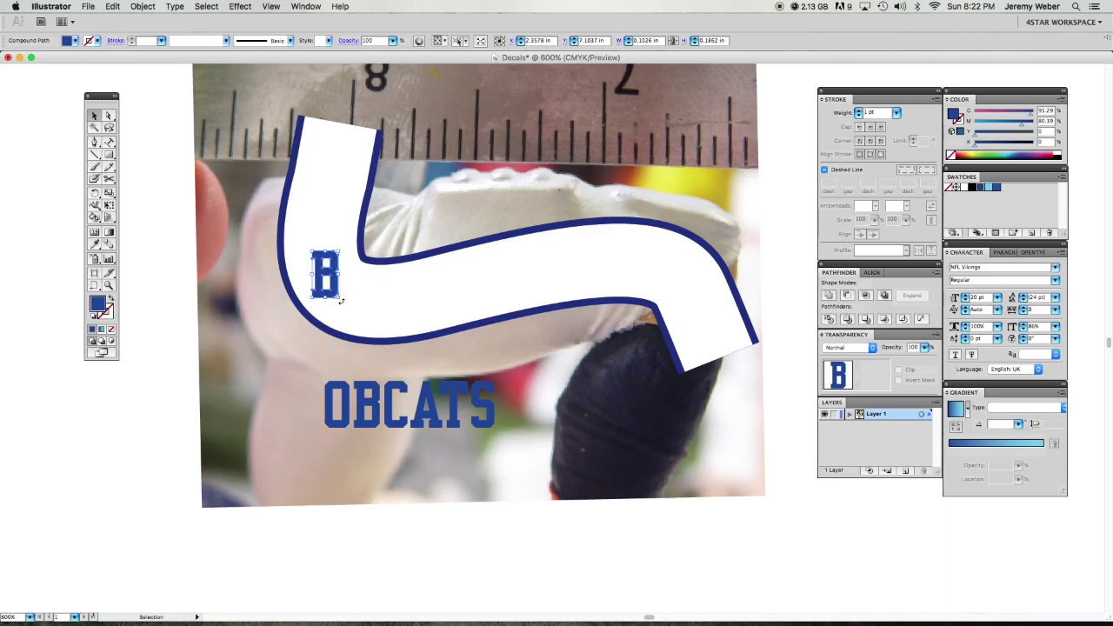
pyautogui.moveTo(331, 295); pyautogui.dragTo(332, 294)
pyautogui.moveTo(342, 297); pyautogui.dragTo(321, 300)
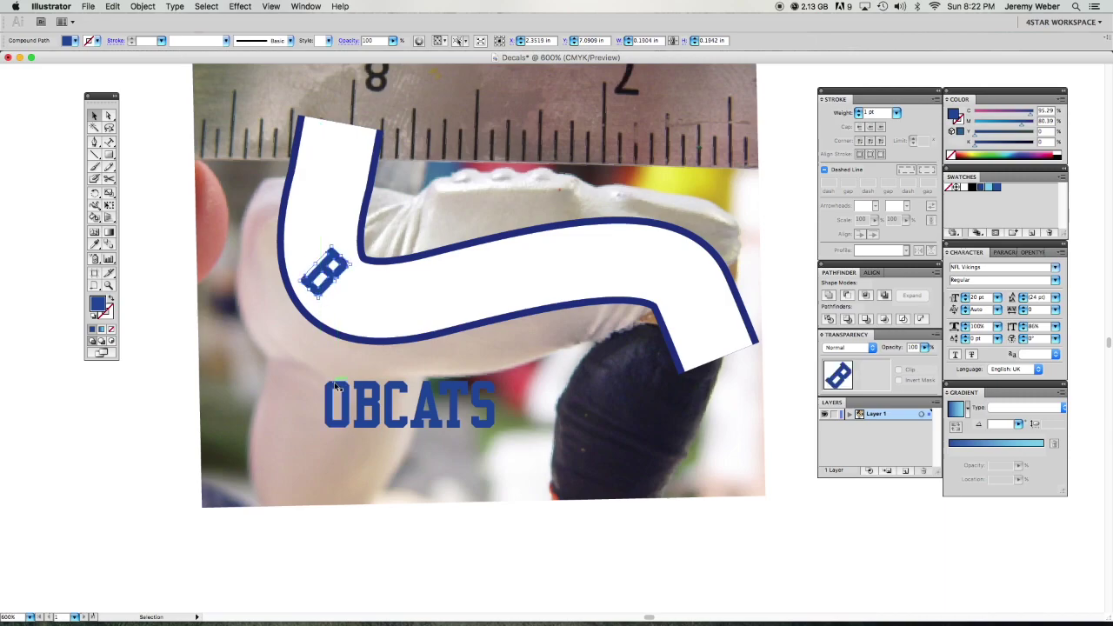
# Place the O, second B and C along the stripe after the first B, tilting each to follow the curve.
pyautogui.moveTo(338, 416); pyautogui.dragTo(368, 304)
pyautogui.moveTo(372, 412); pyautogui.dragTo(412, 396)
pyautogui.moveTo(439, 327)
pyautogui.mouseDown()
pyautogui.moveTo(447, 316)
pyautogui.moveTo(452, 331)
pyautogui.moveTo(435, 323)
pyautogui.mouseUp()
# Place the A, T and S after the C inside the stripe, rotating them slightly counterclockwise to follow its upward slope.
pyautogui.moveTo(435, 408); pyautogui.dragTo(479, 307)
pyautogui.moveTo(470, 304); pyautogui.dragTo(477, 305)
pyautogui.moveTo(472, 393); pyautogui.dragTo(506, 309)
pyautogui.moveTo(484, 382); pyautogui.dragTo(535, 251)
pyautogui.moveTo(552, 300); pyautogui.dragTo(552, 288)
pyautogui.click(539, 357)
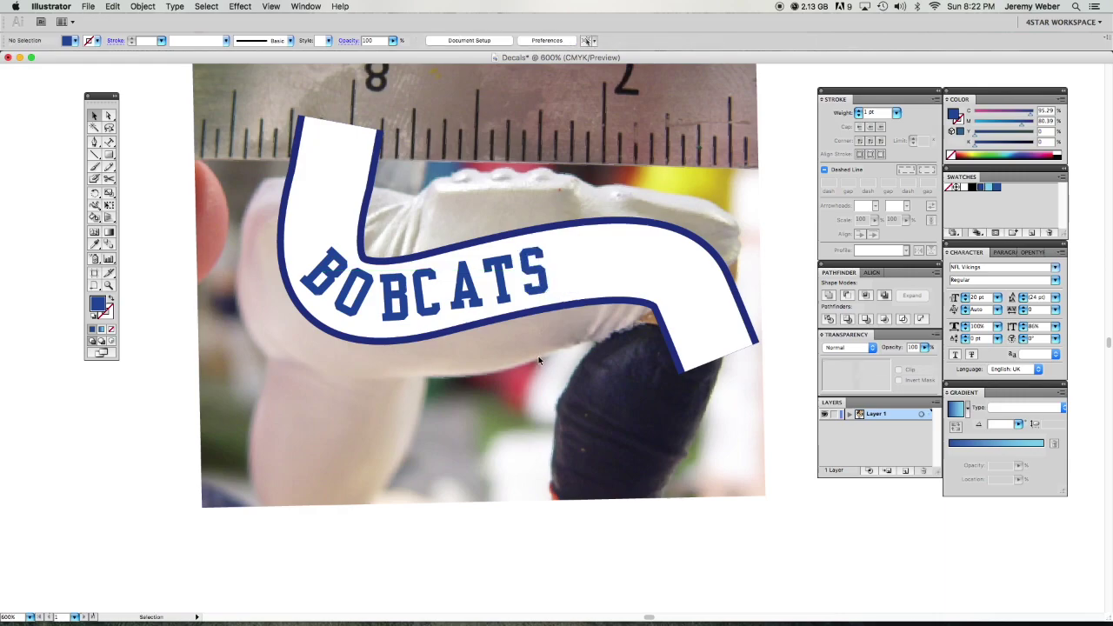
pyautogui.press('super+minus')
pyautogui.press('super+minus')
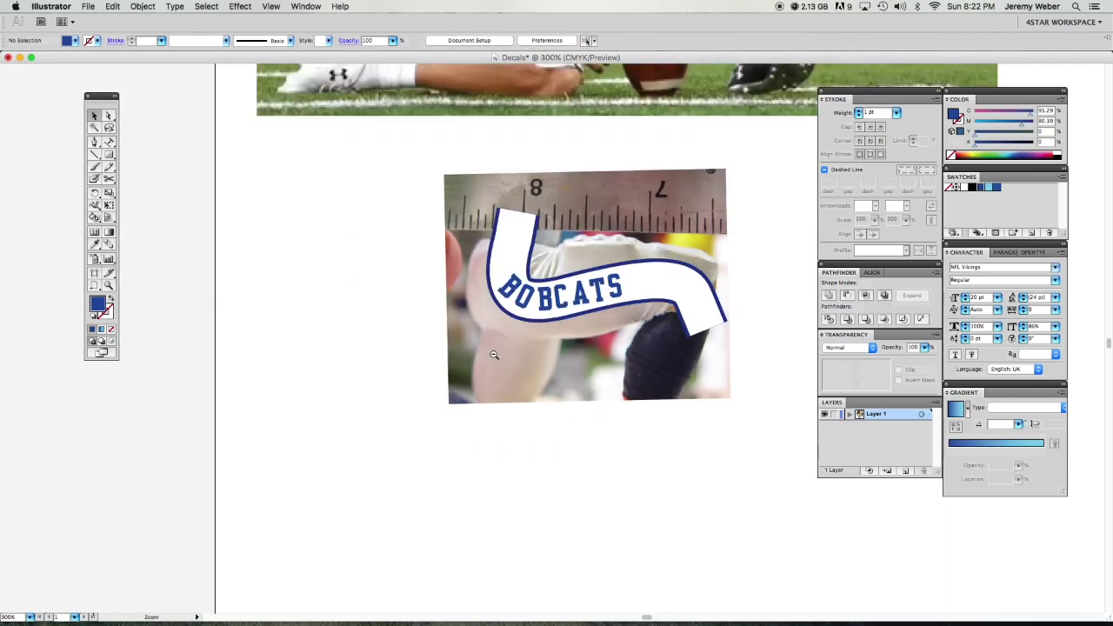
pyautogui.press('super+minus')
pyautogui.moveTo(569, 315); pyautogui.dragTo(408, 416)
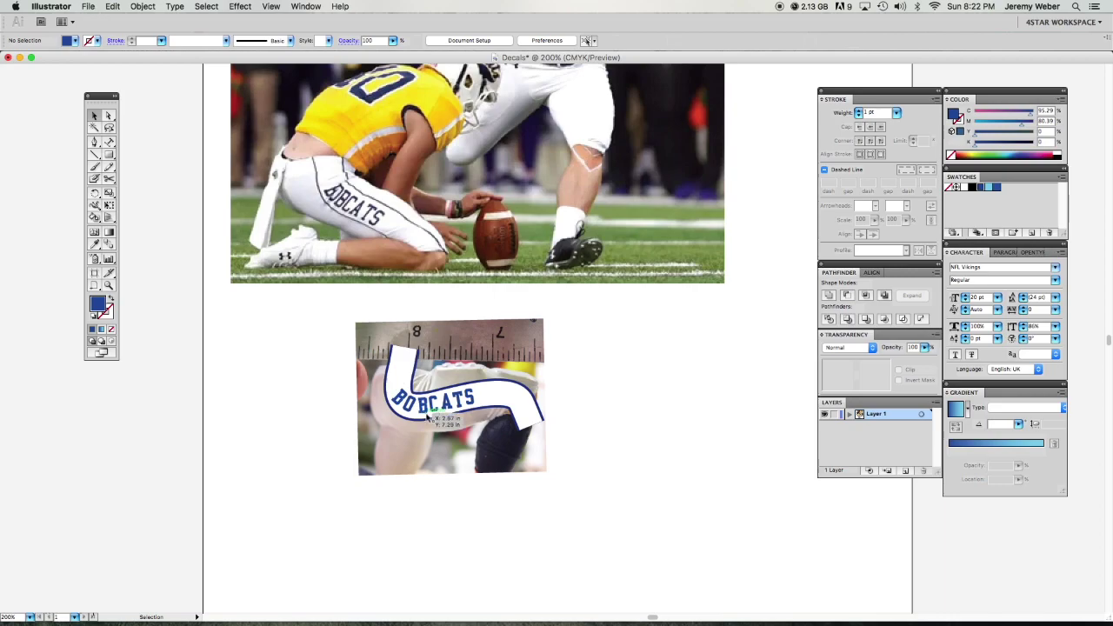